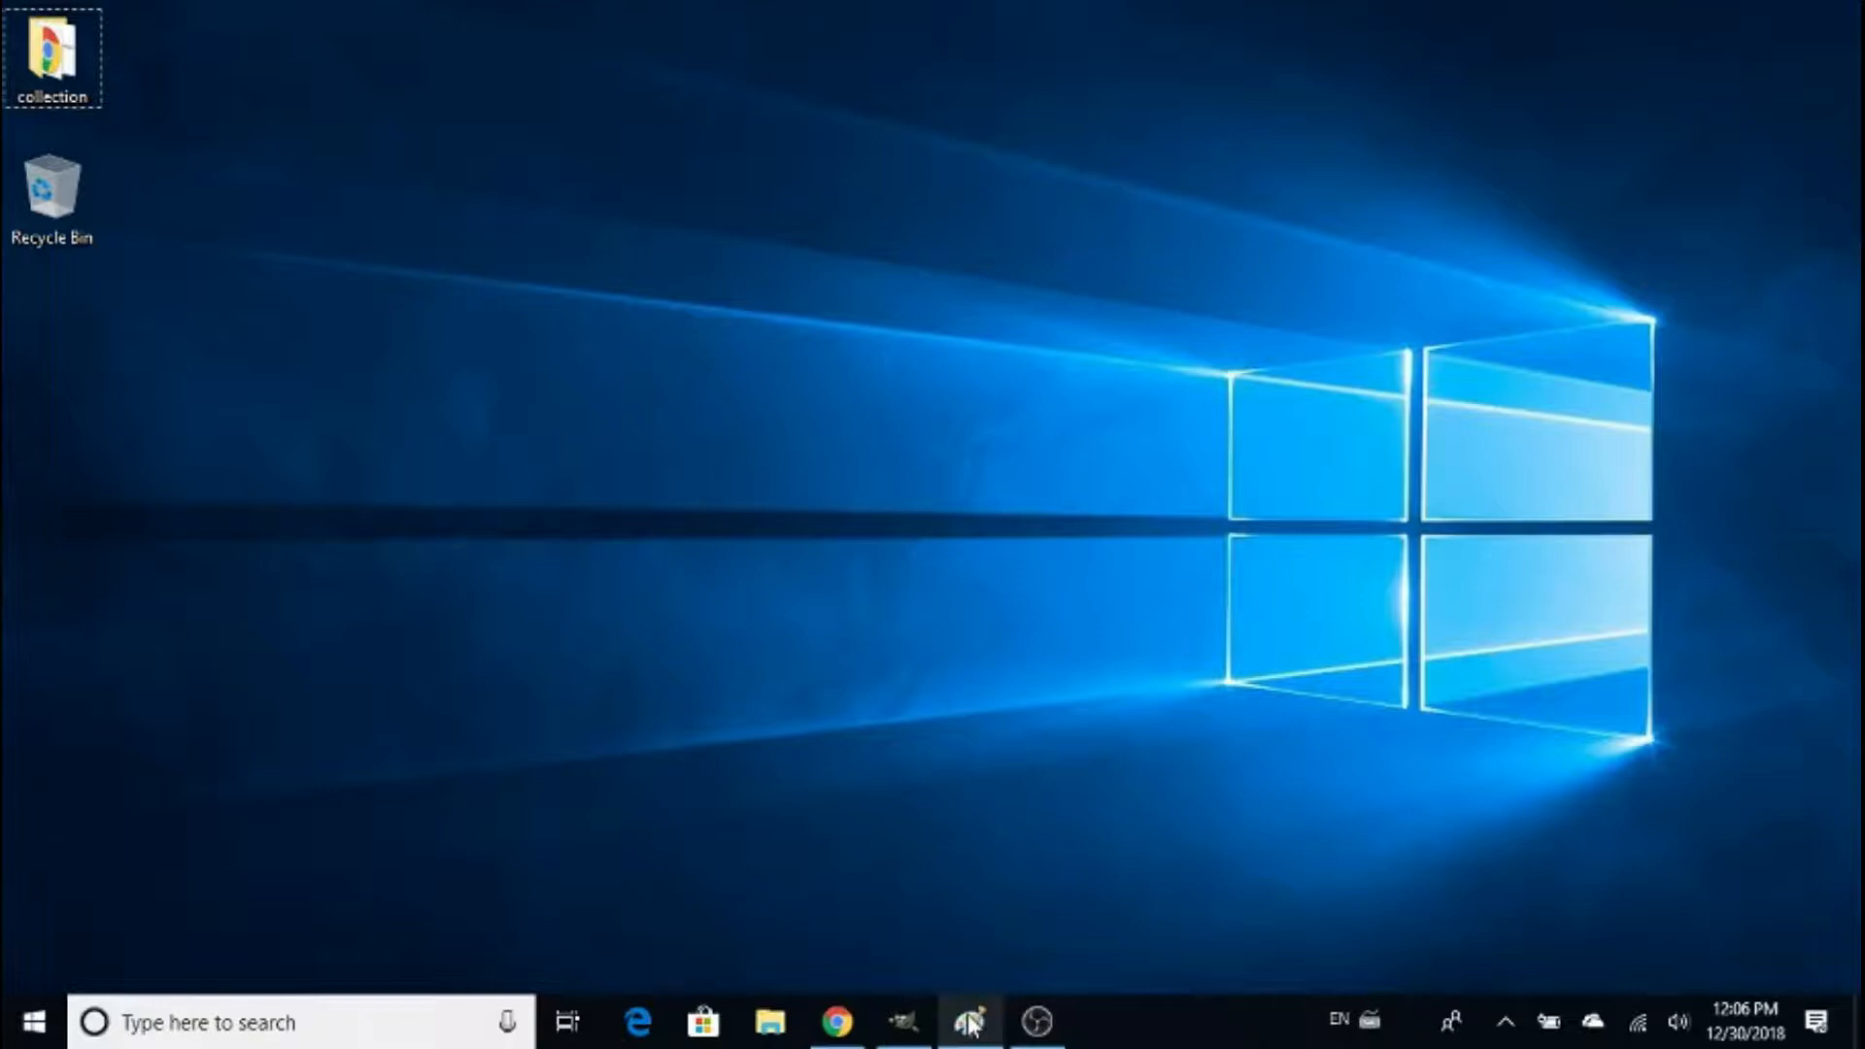
- Switch to Paint and copy the entire worksheet photo original-2.jpg
left_click(968, 1022)
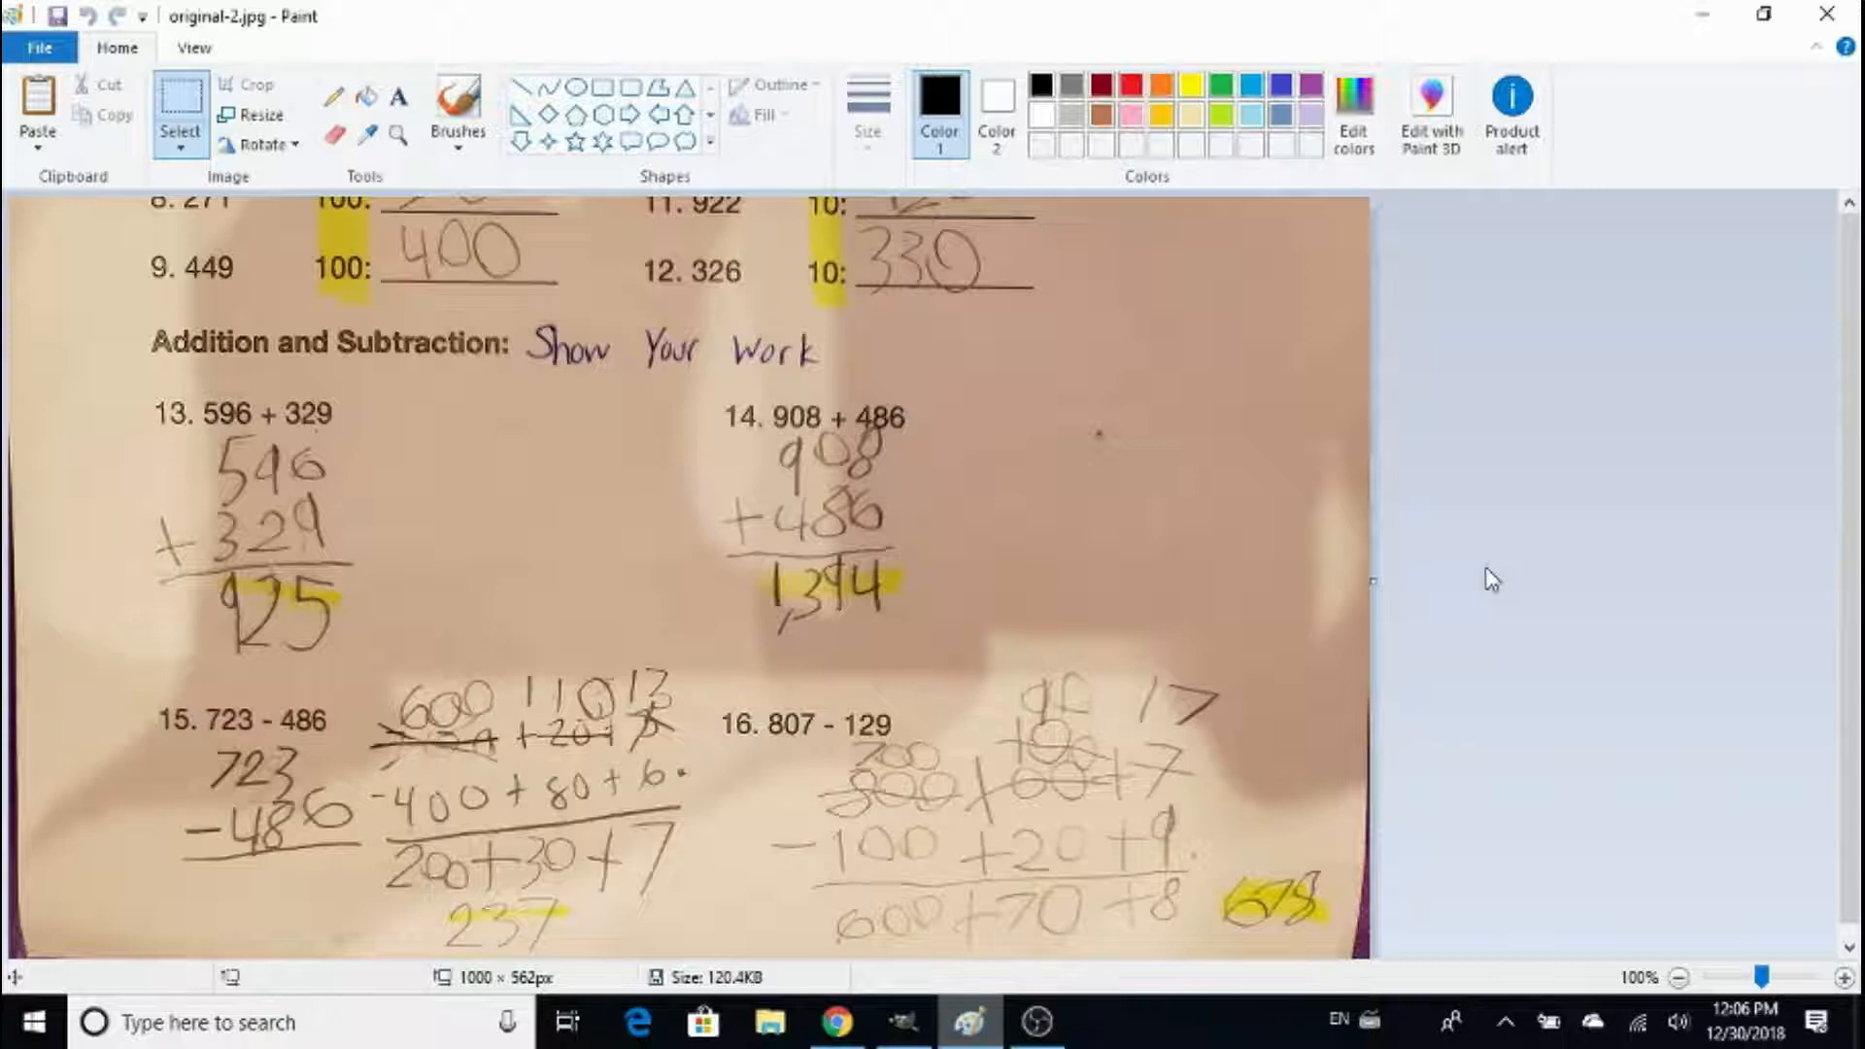
key("ctrl+a")
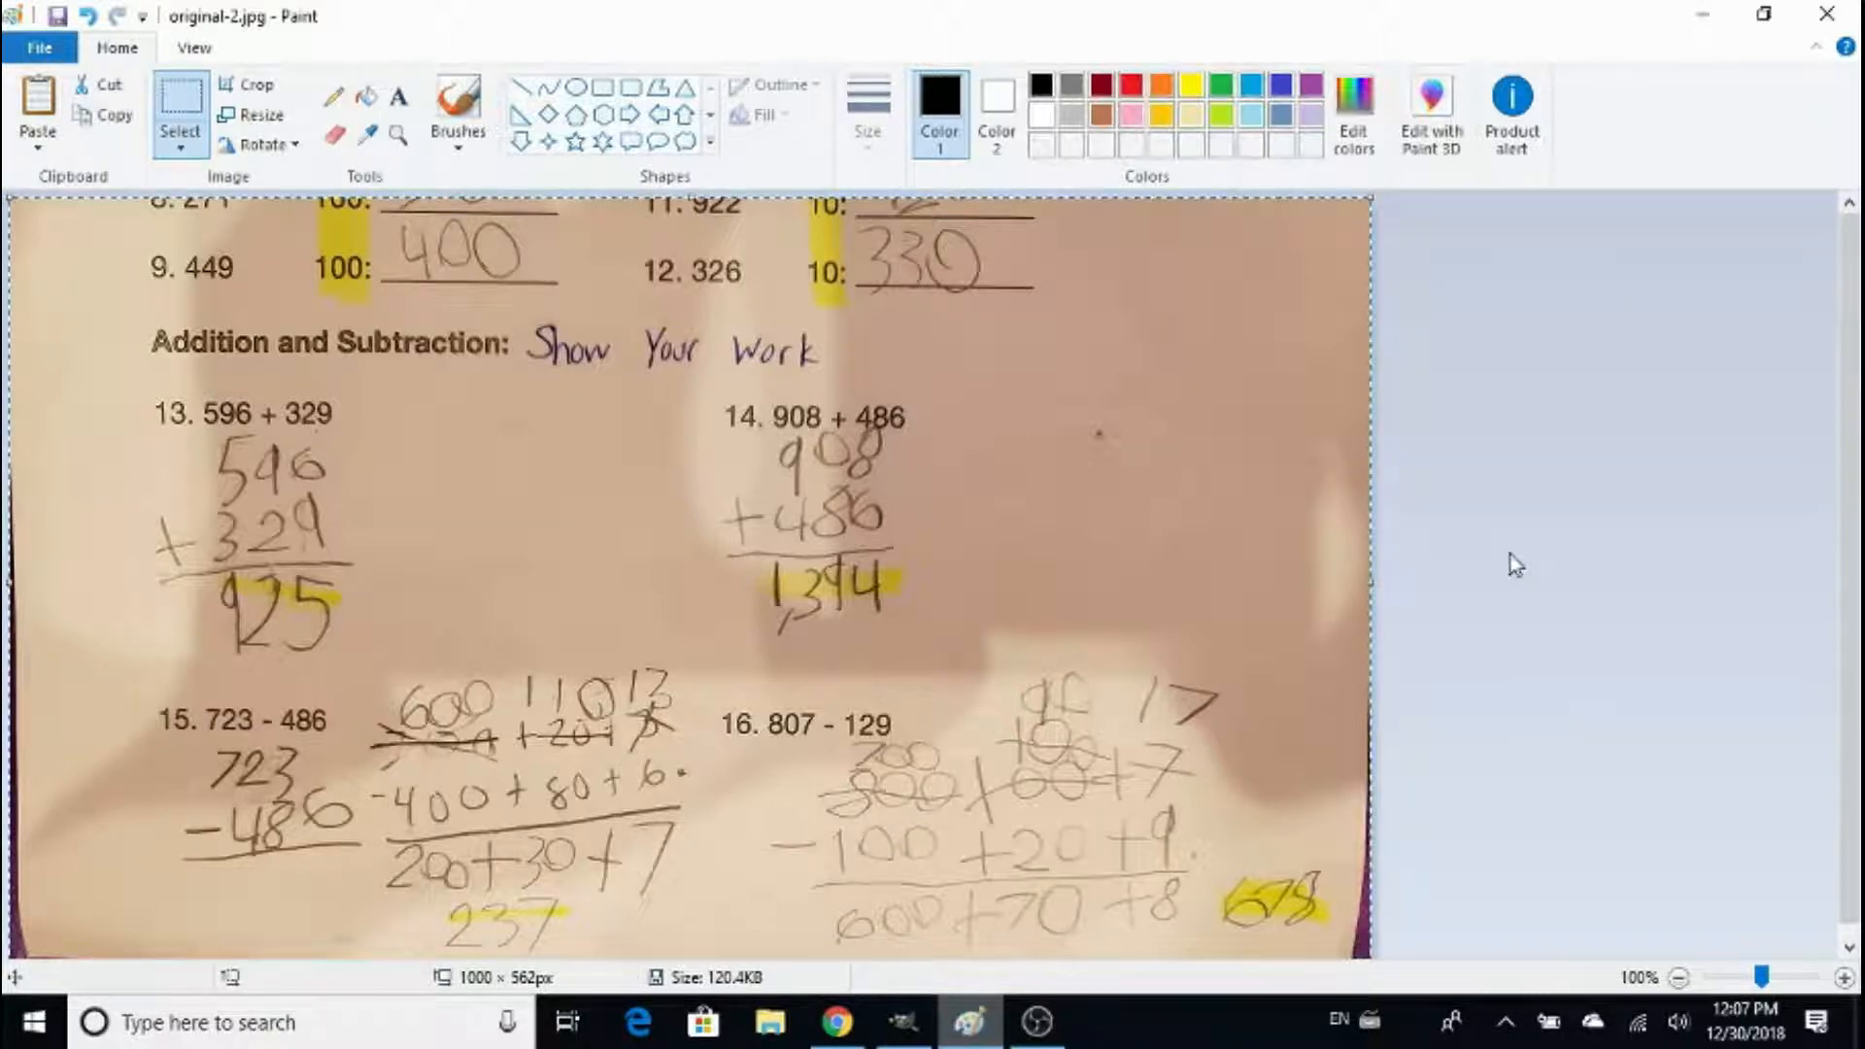
left_click(1701, 15)
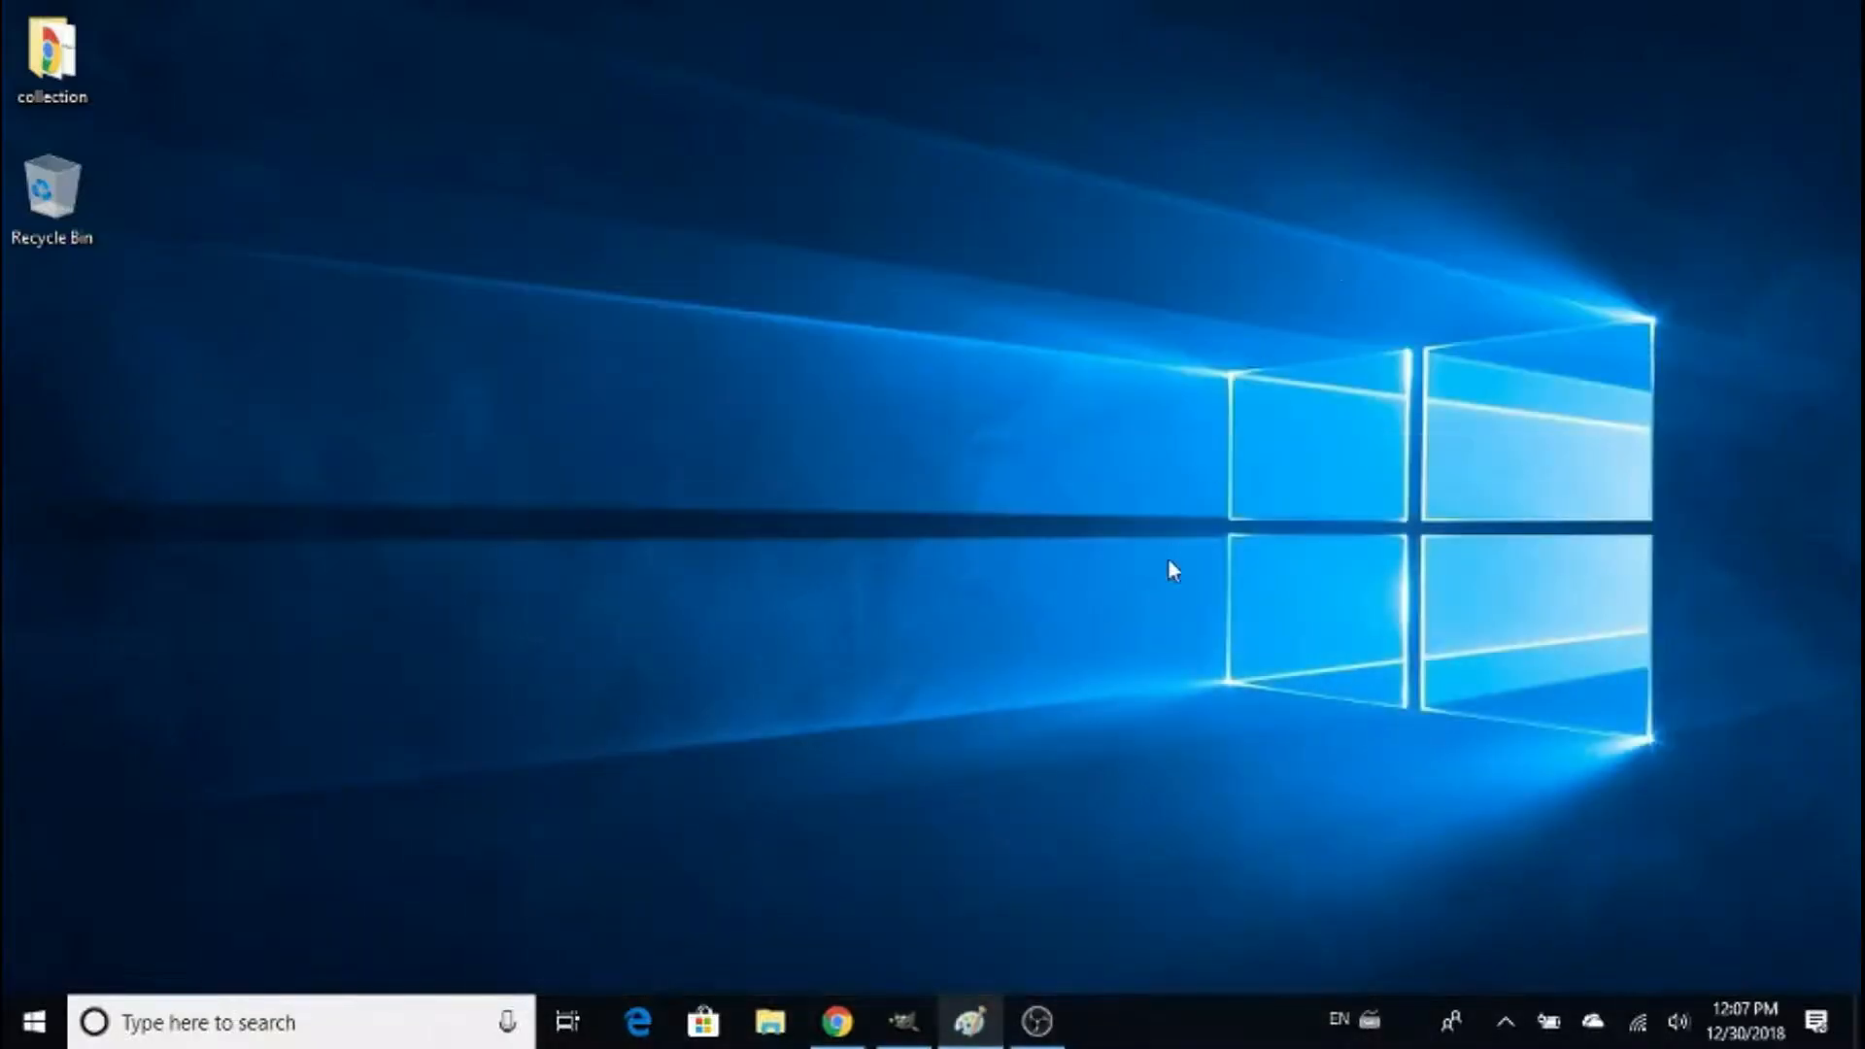
- Switch to GIMP and paste the copied worksheet photo as a new image
left_click(903, 1021)
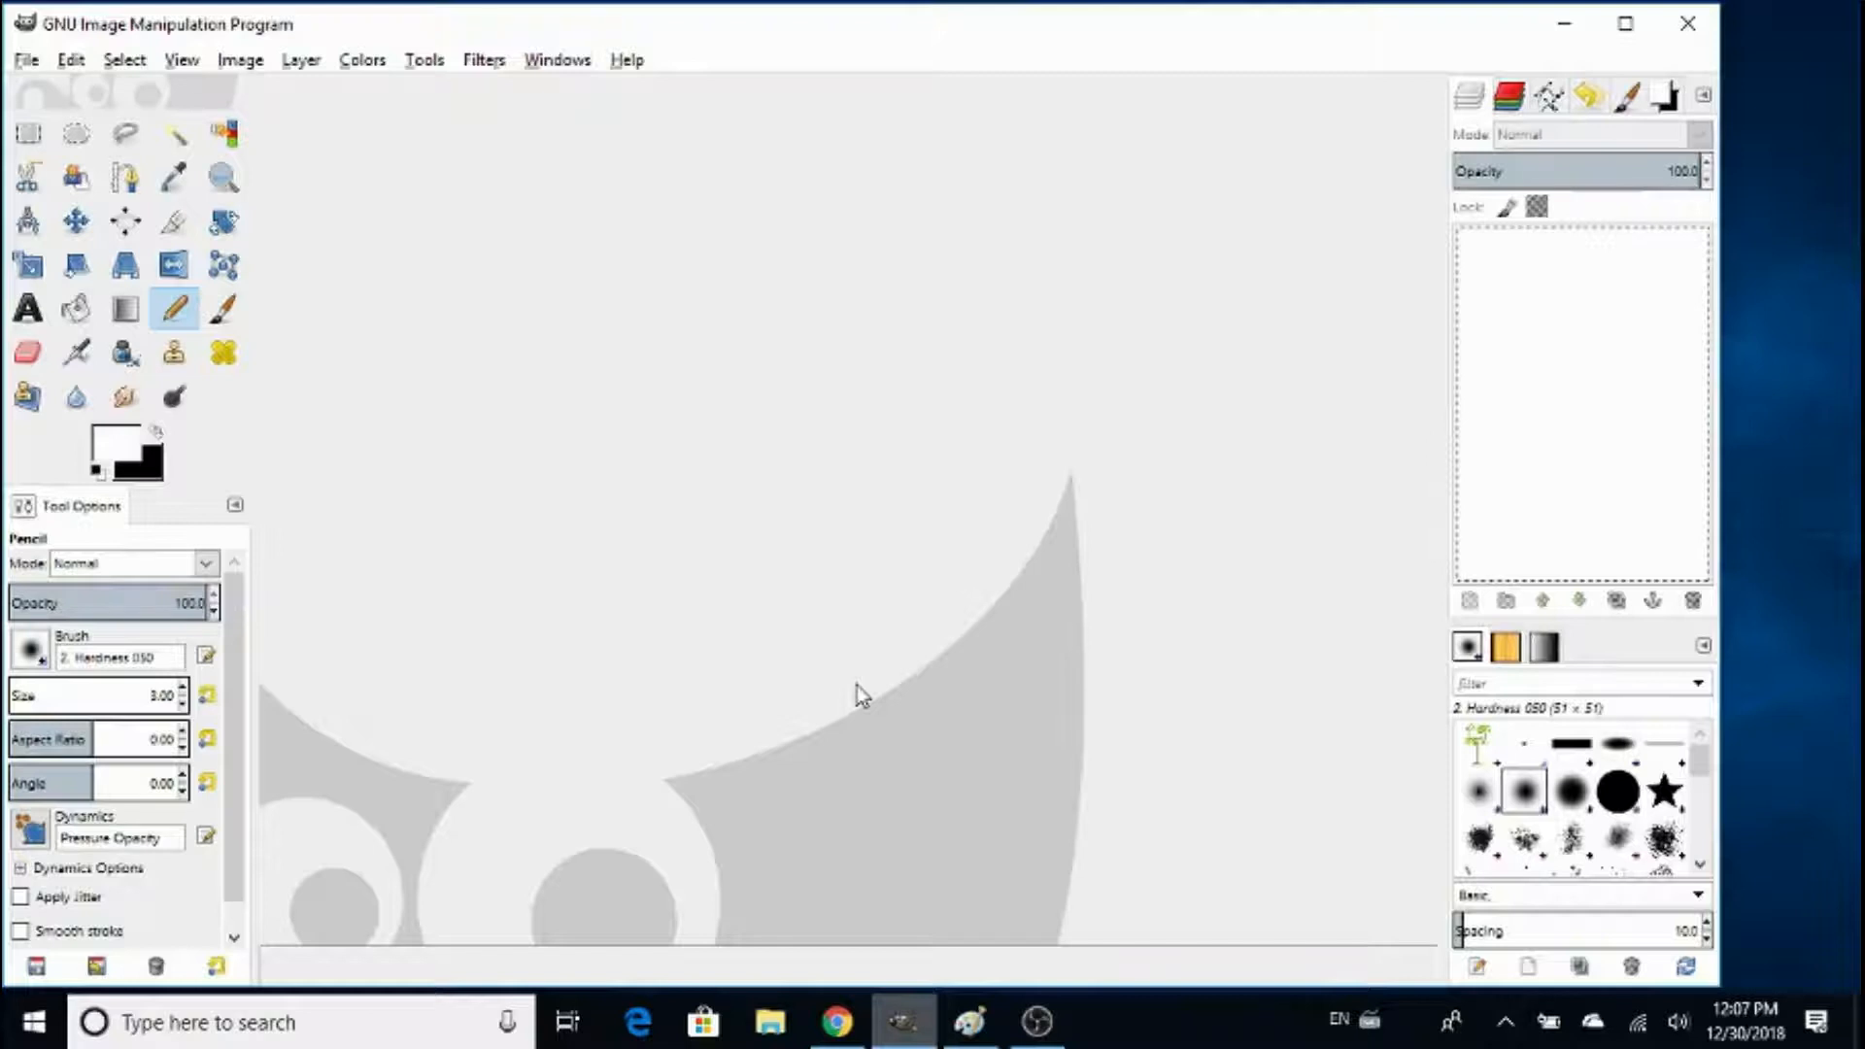
key("ctrl+shift+v")
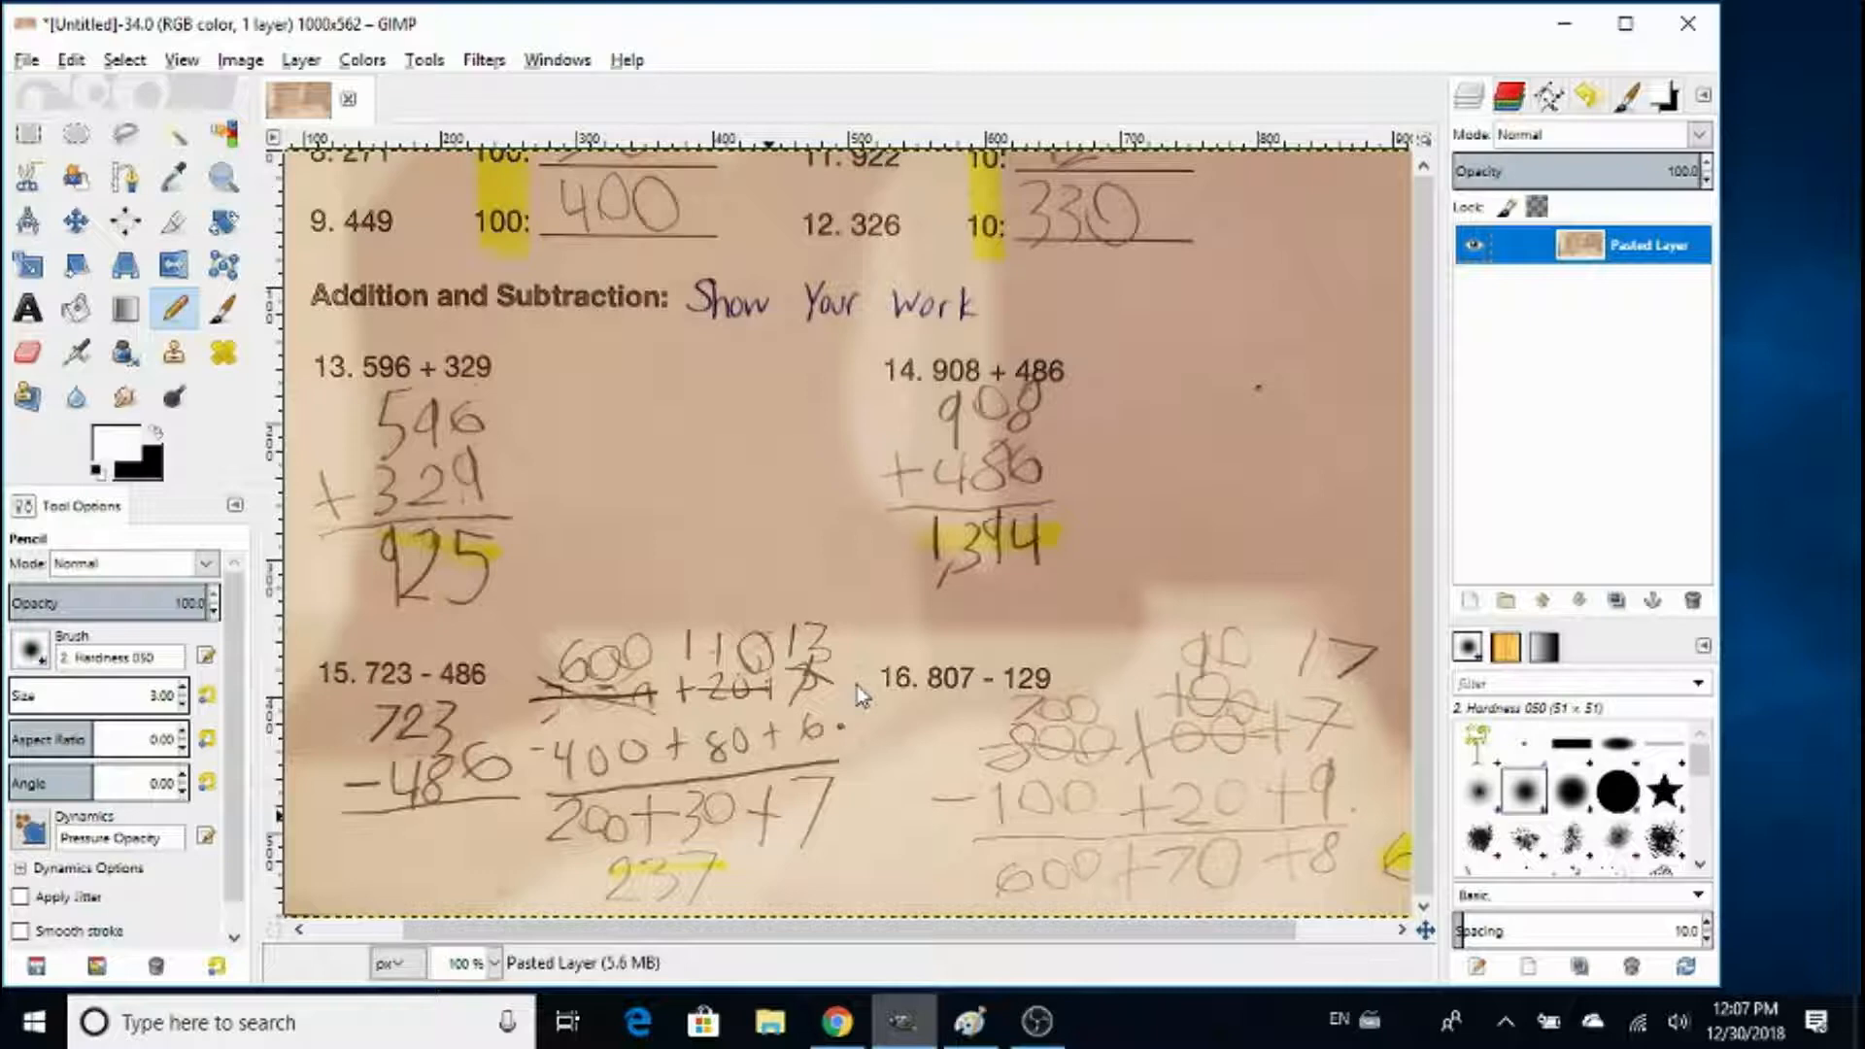
key("minus")
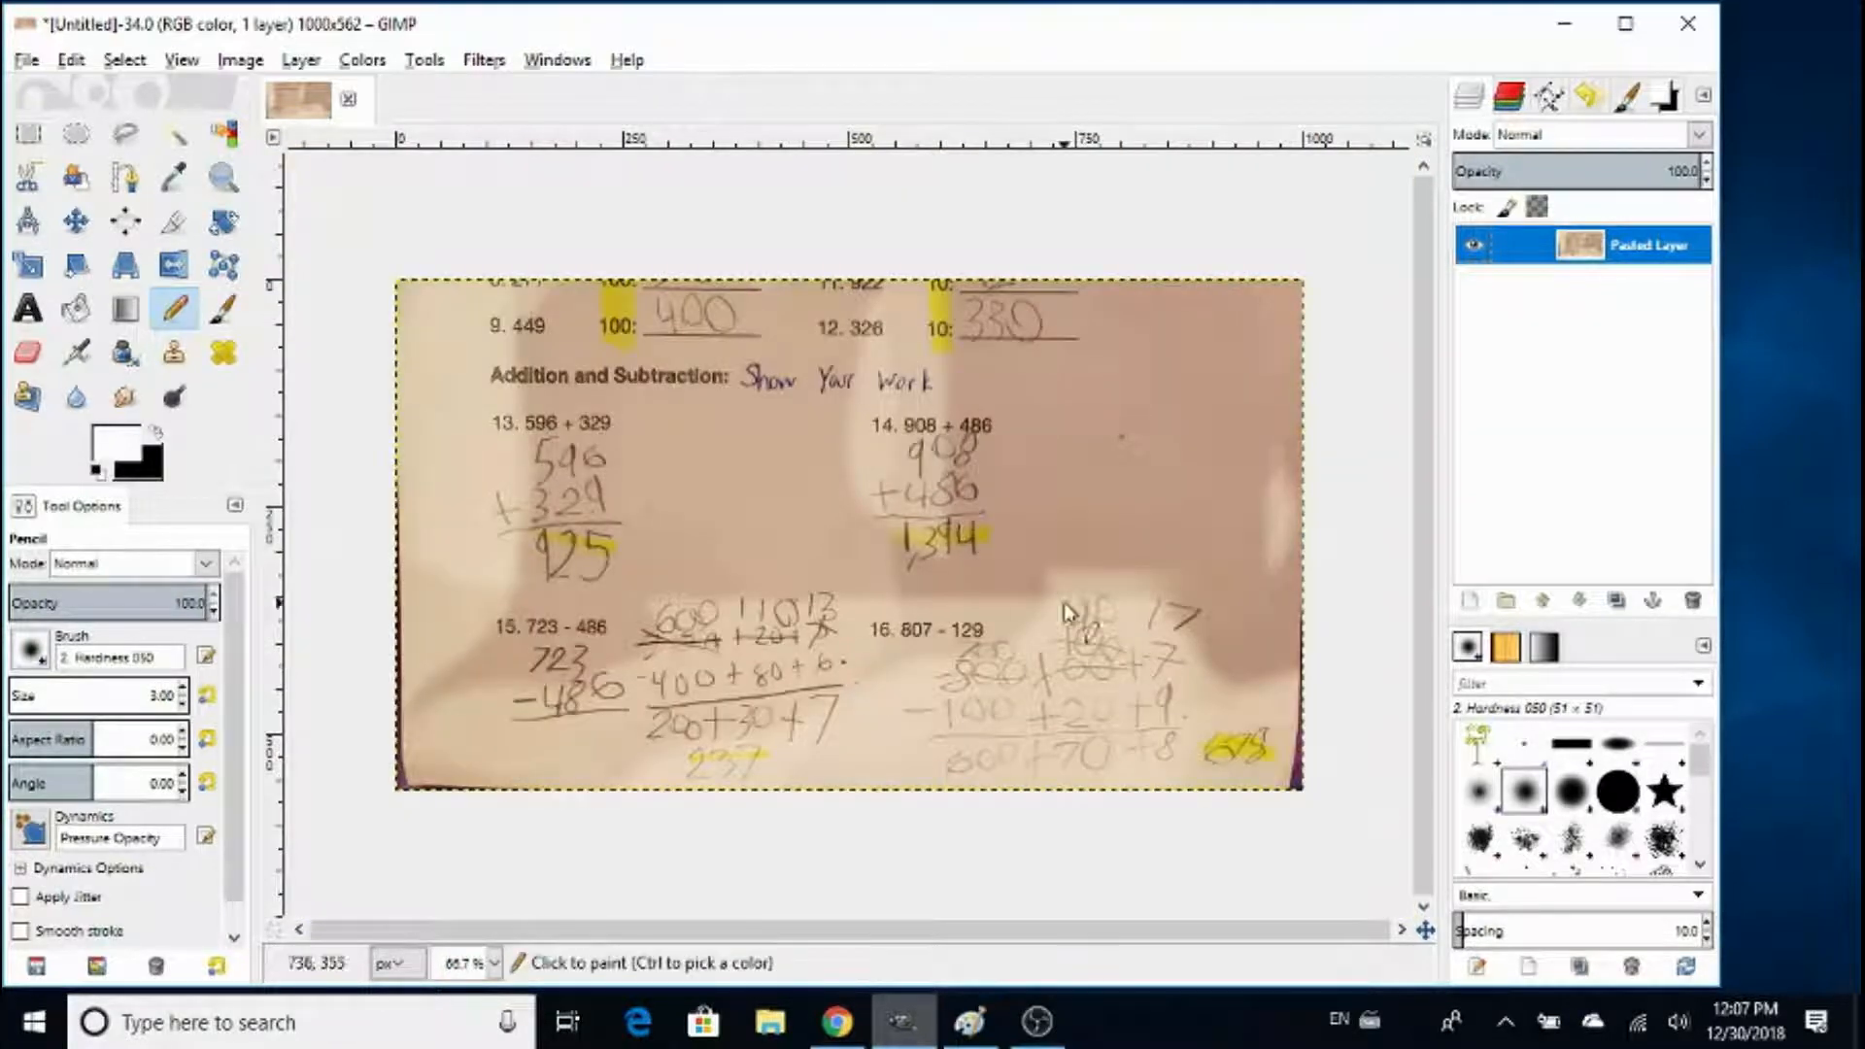
- Duplicate the pasted layer and apply a Gaussian Blur with a 30 px horizontal and vertical radius to the copy
right_click(1616, 268)
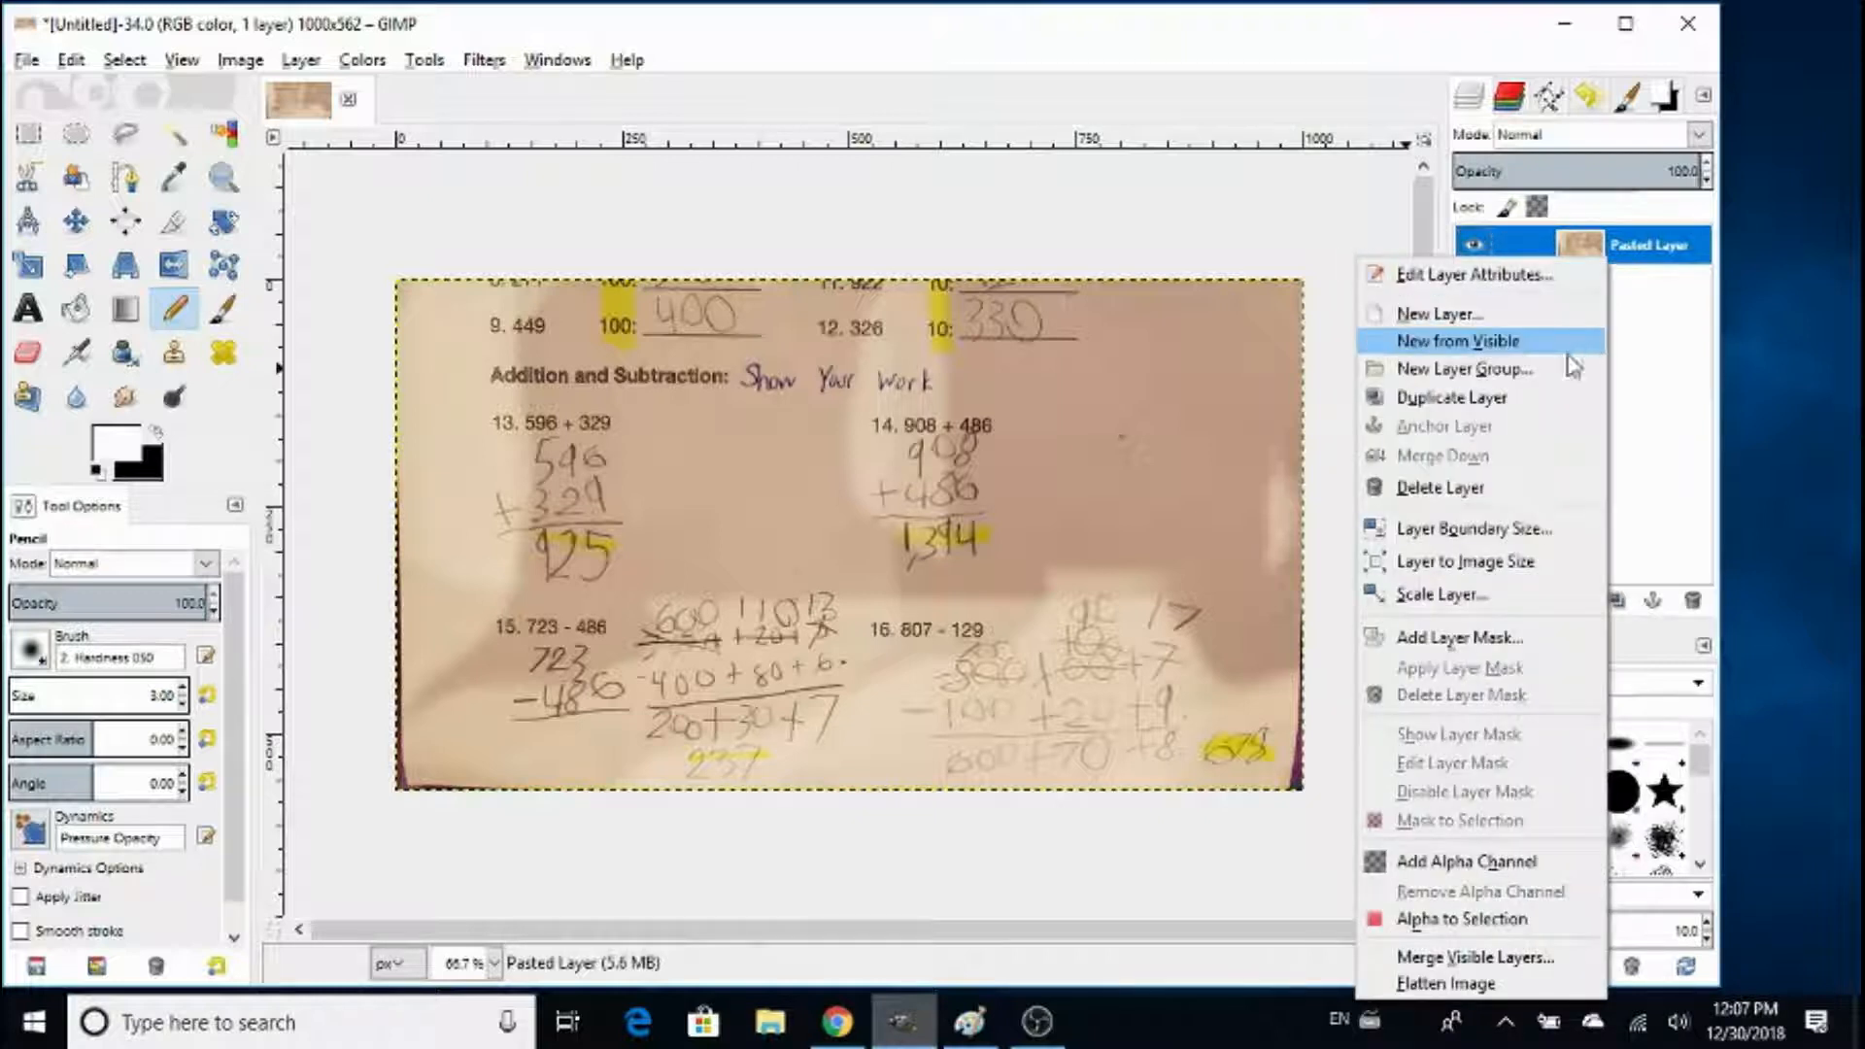
left_click(1542, 398)
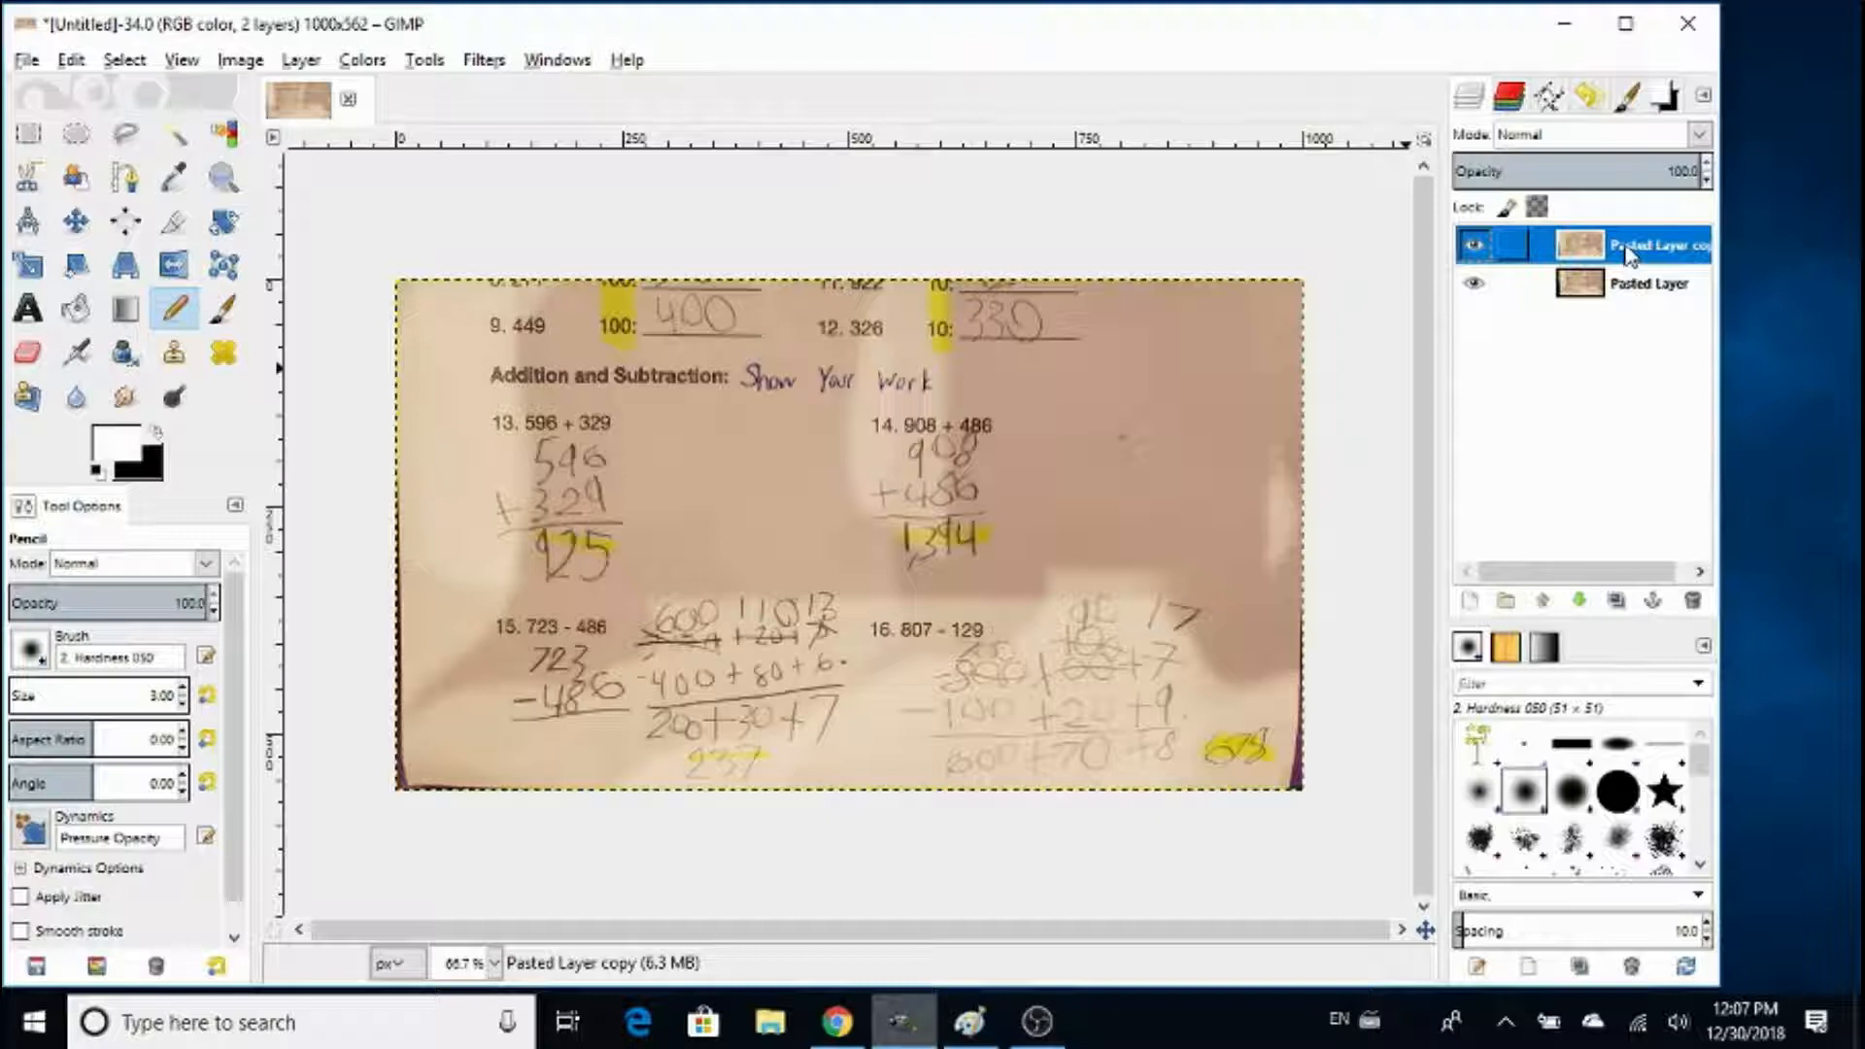
left_click(485, 61)
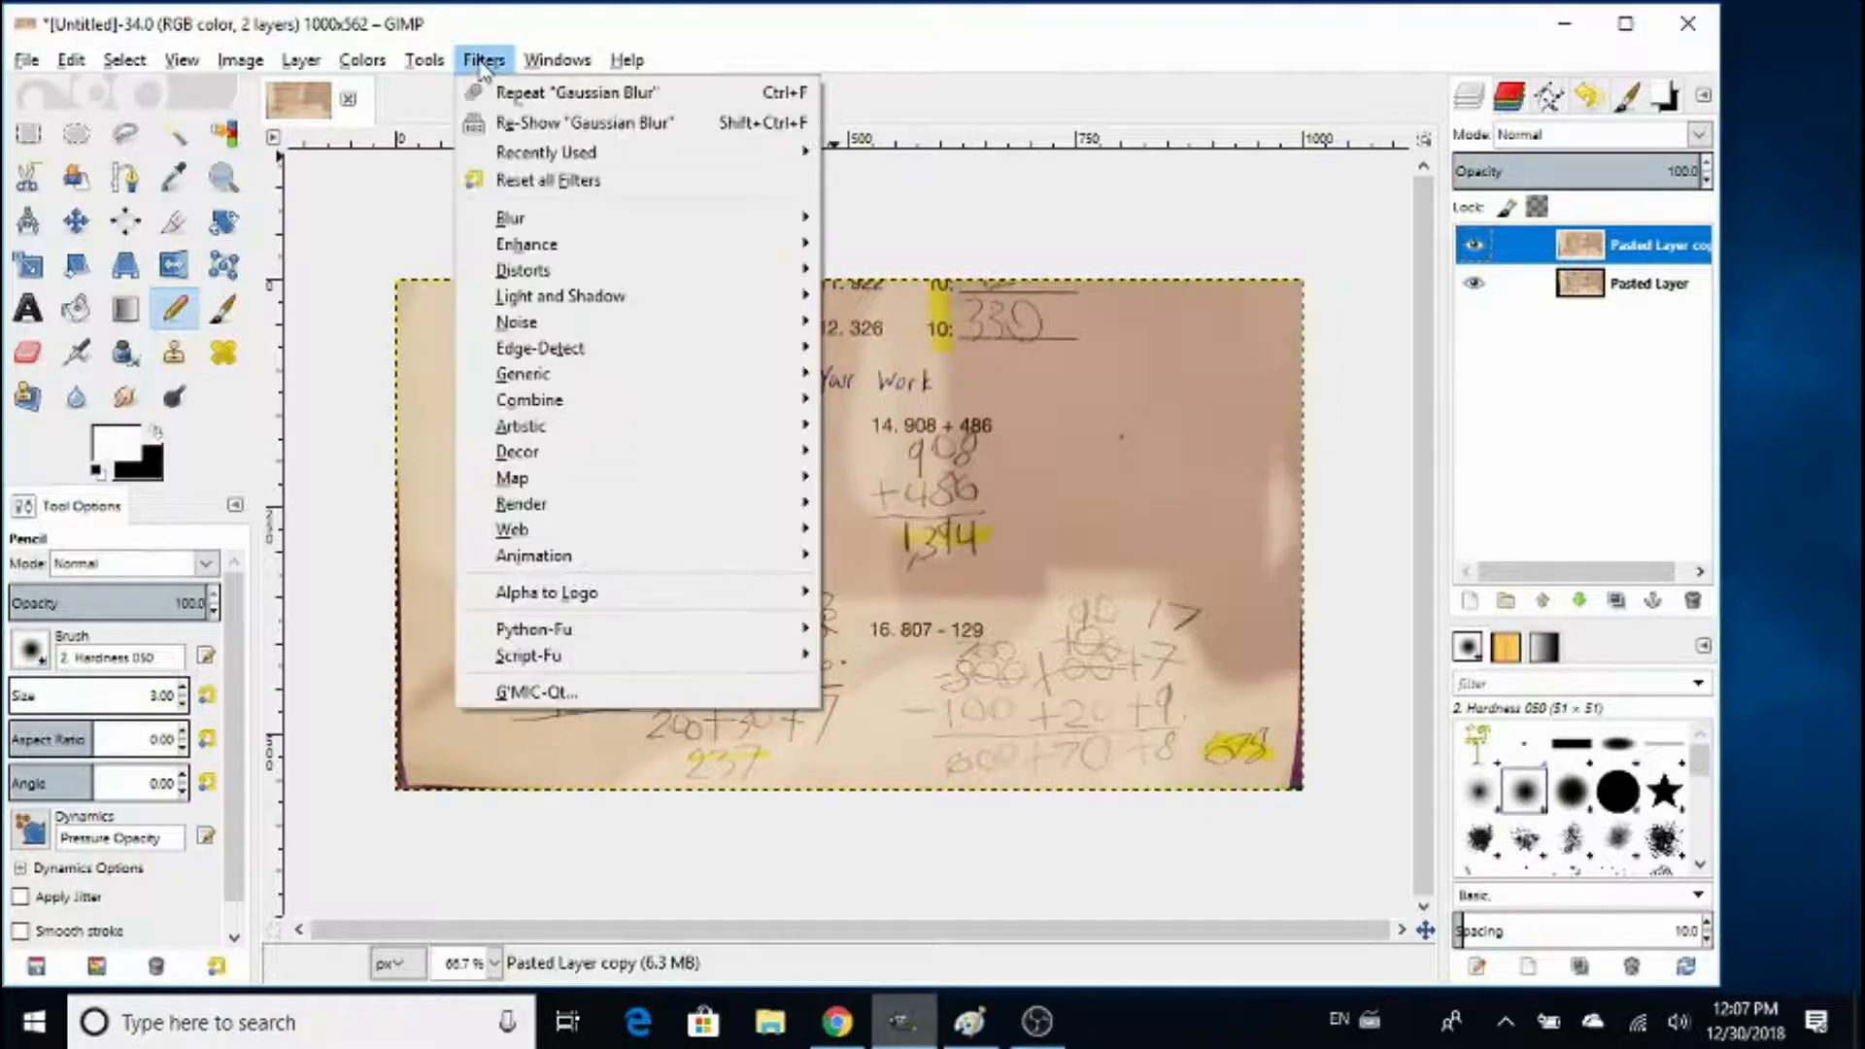
mouse_move(515, 218)
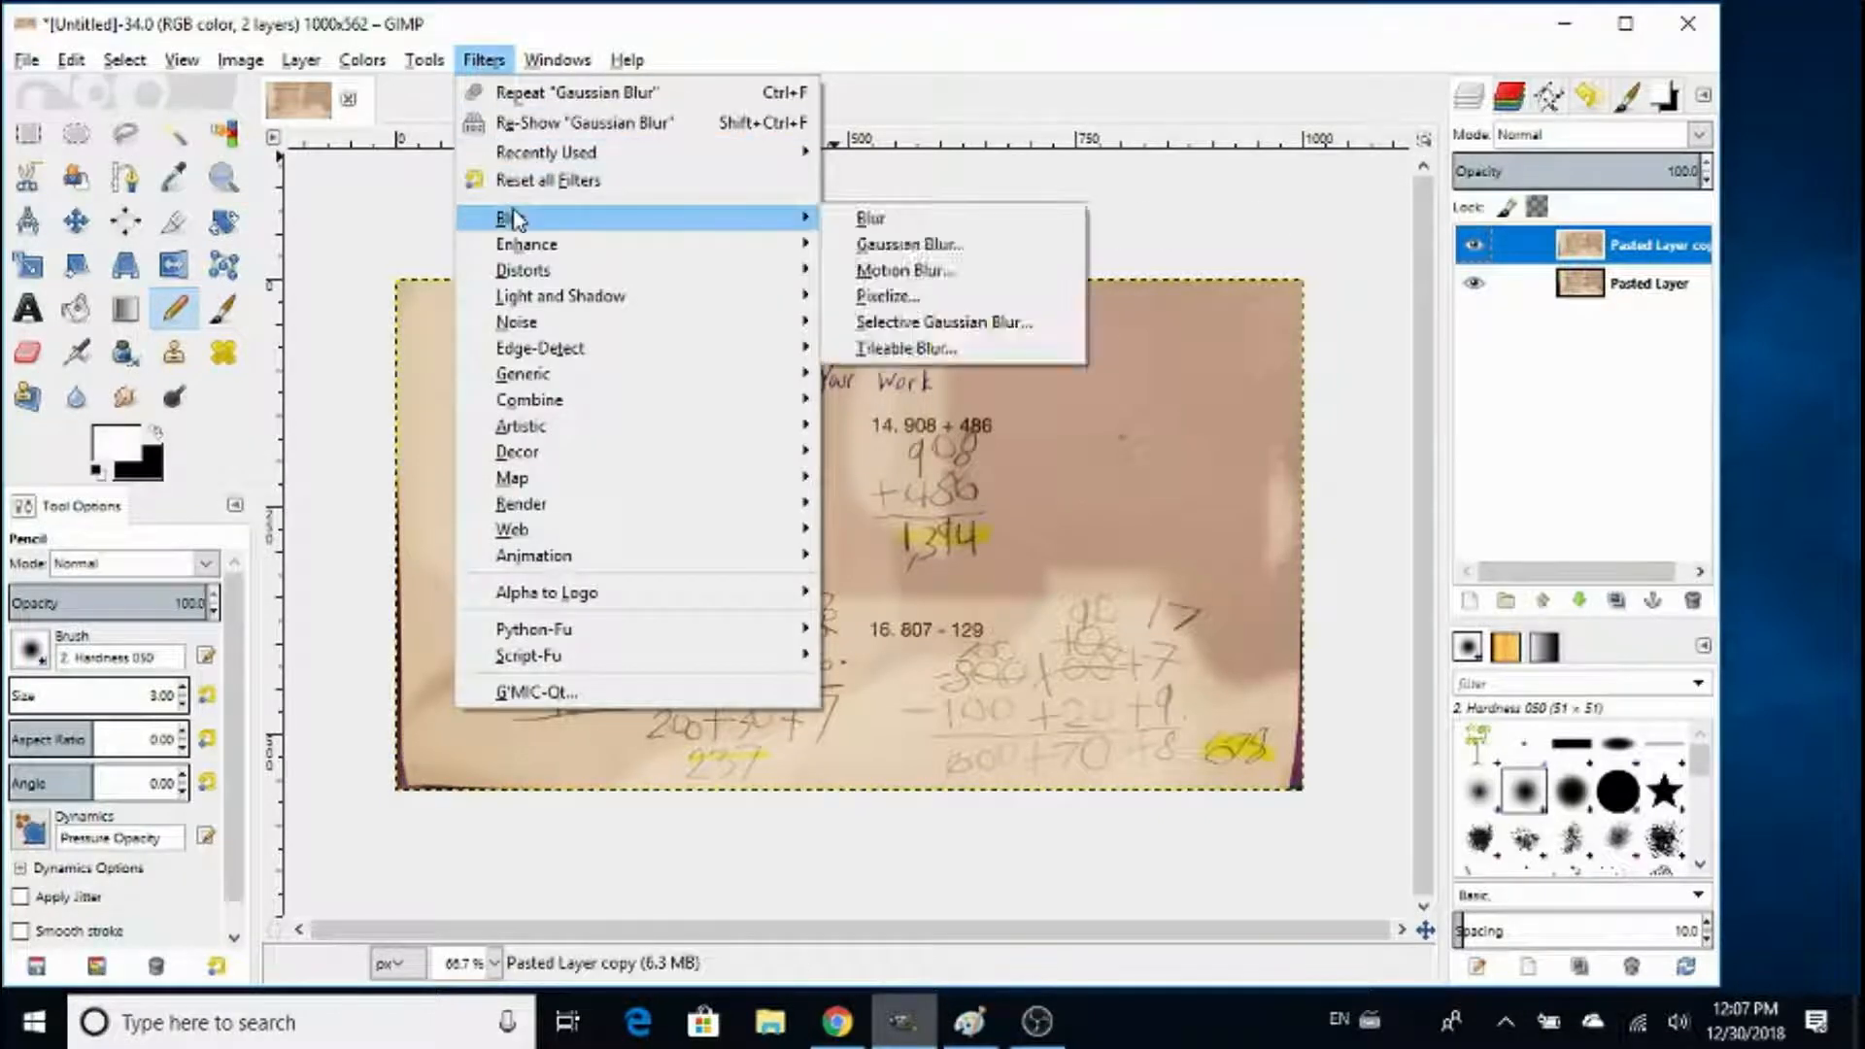
left_click(924, 244)
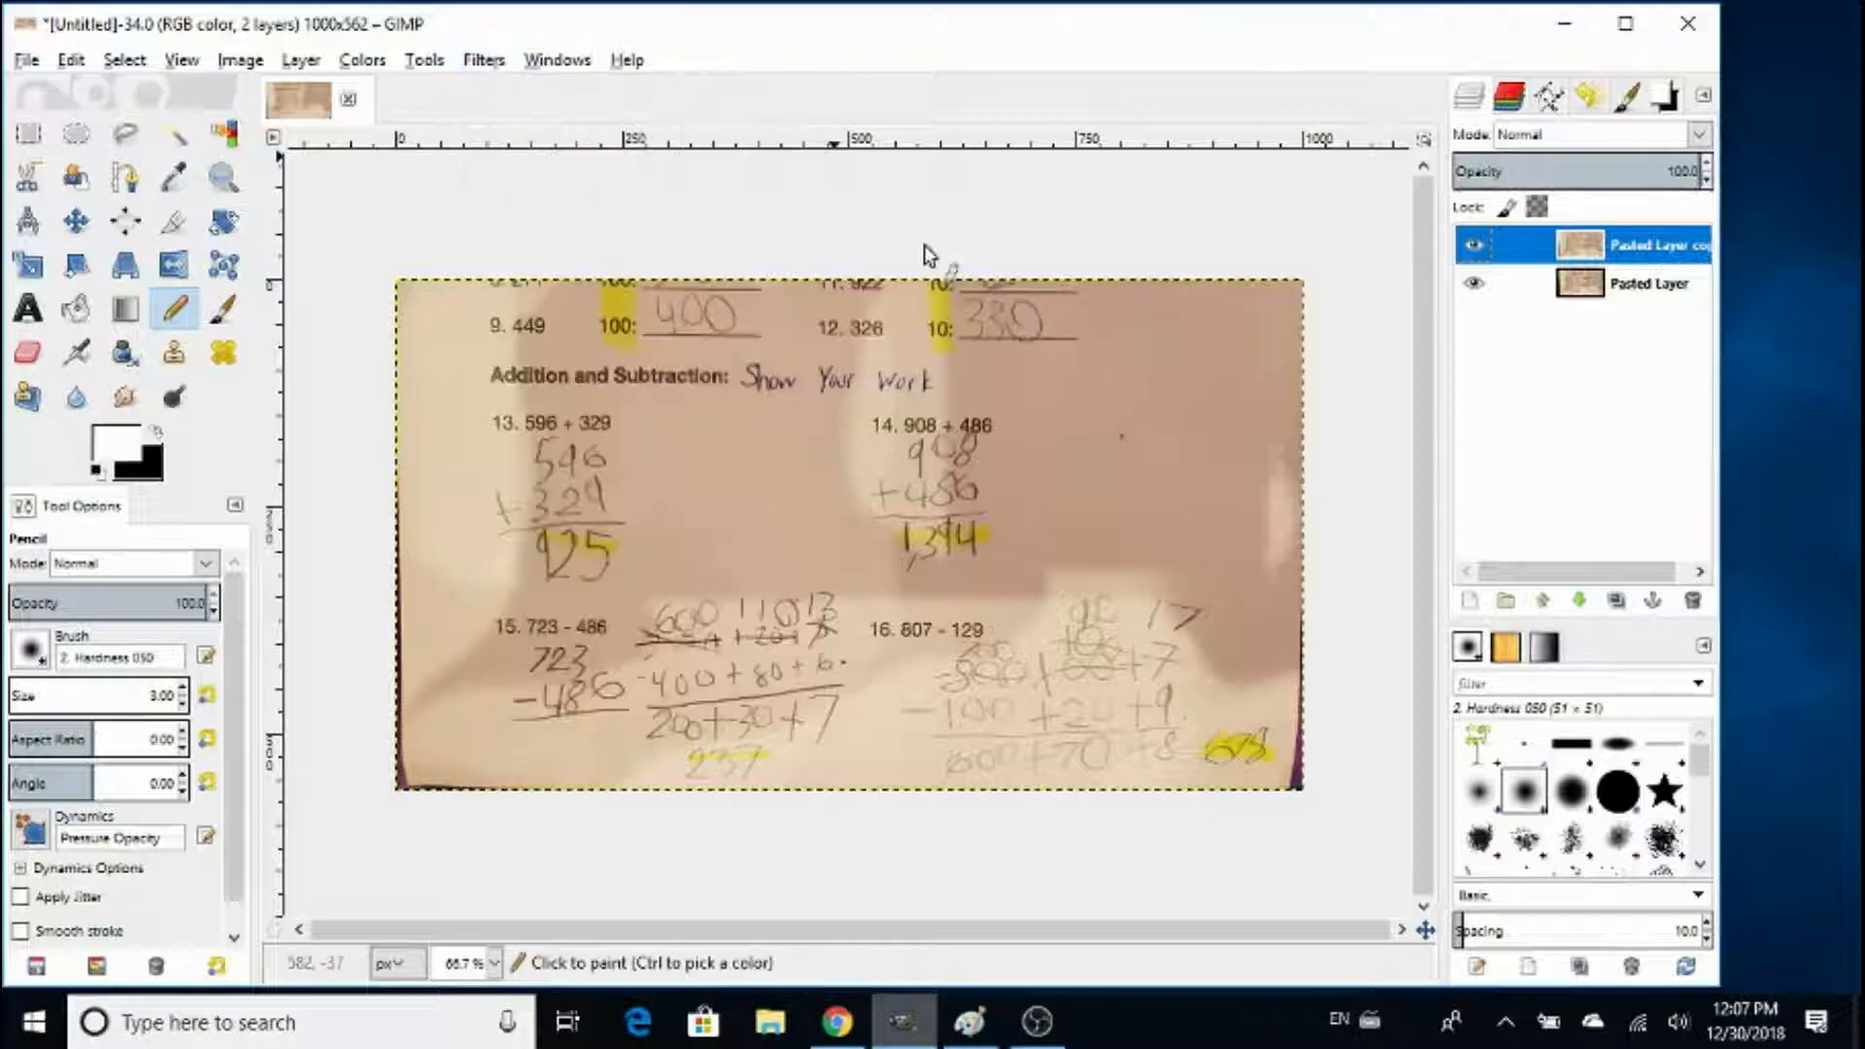
left_click(887, 708)
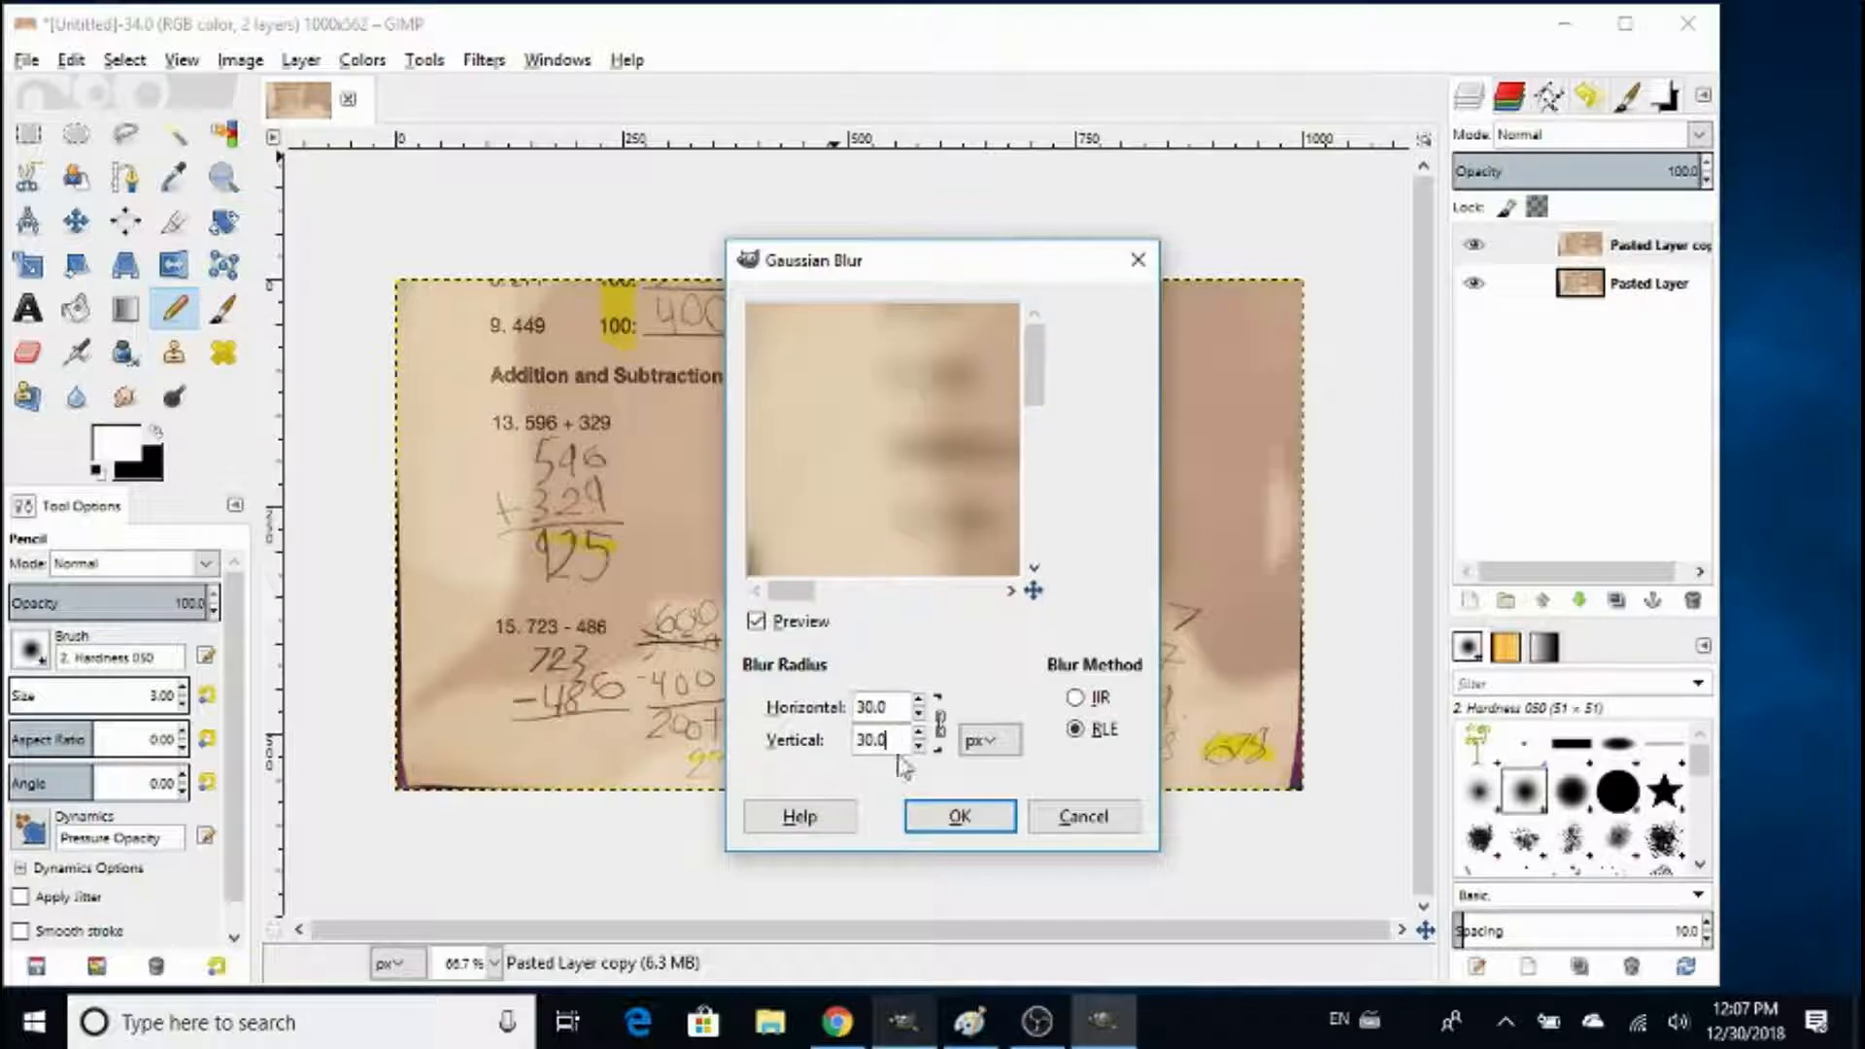
left_click(959, 821)
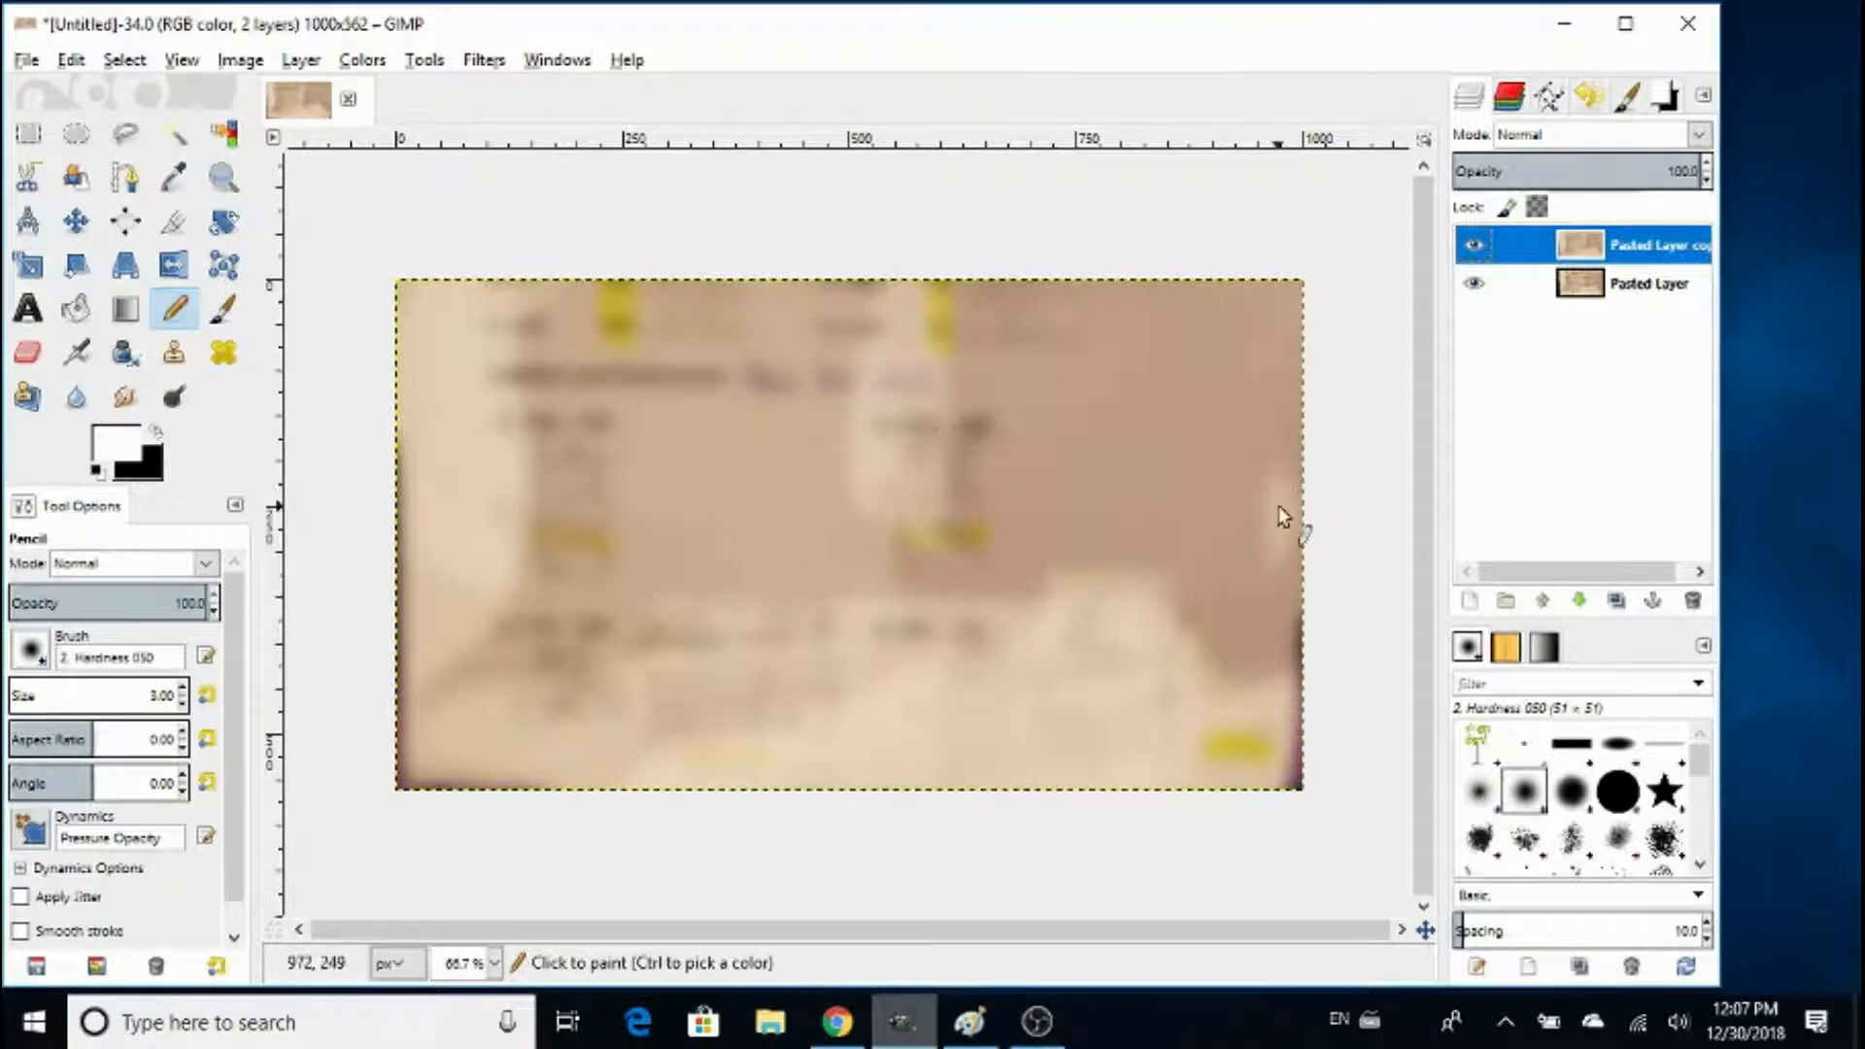
- Set the blurred layer's blend mode to Divide and merge it down onto the original layer
left_click(1699, 135)
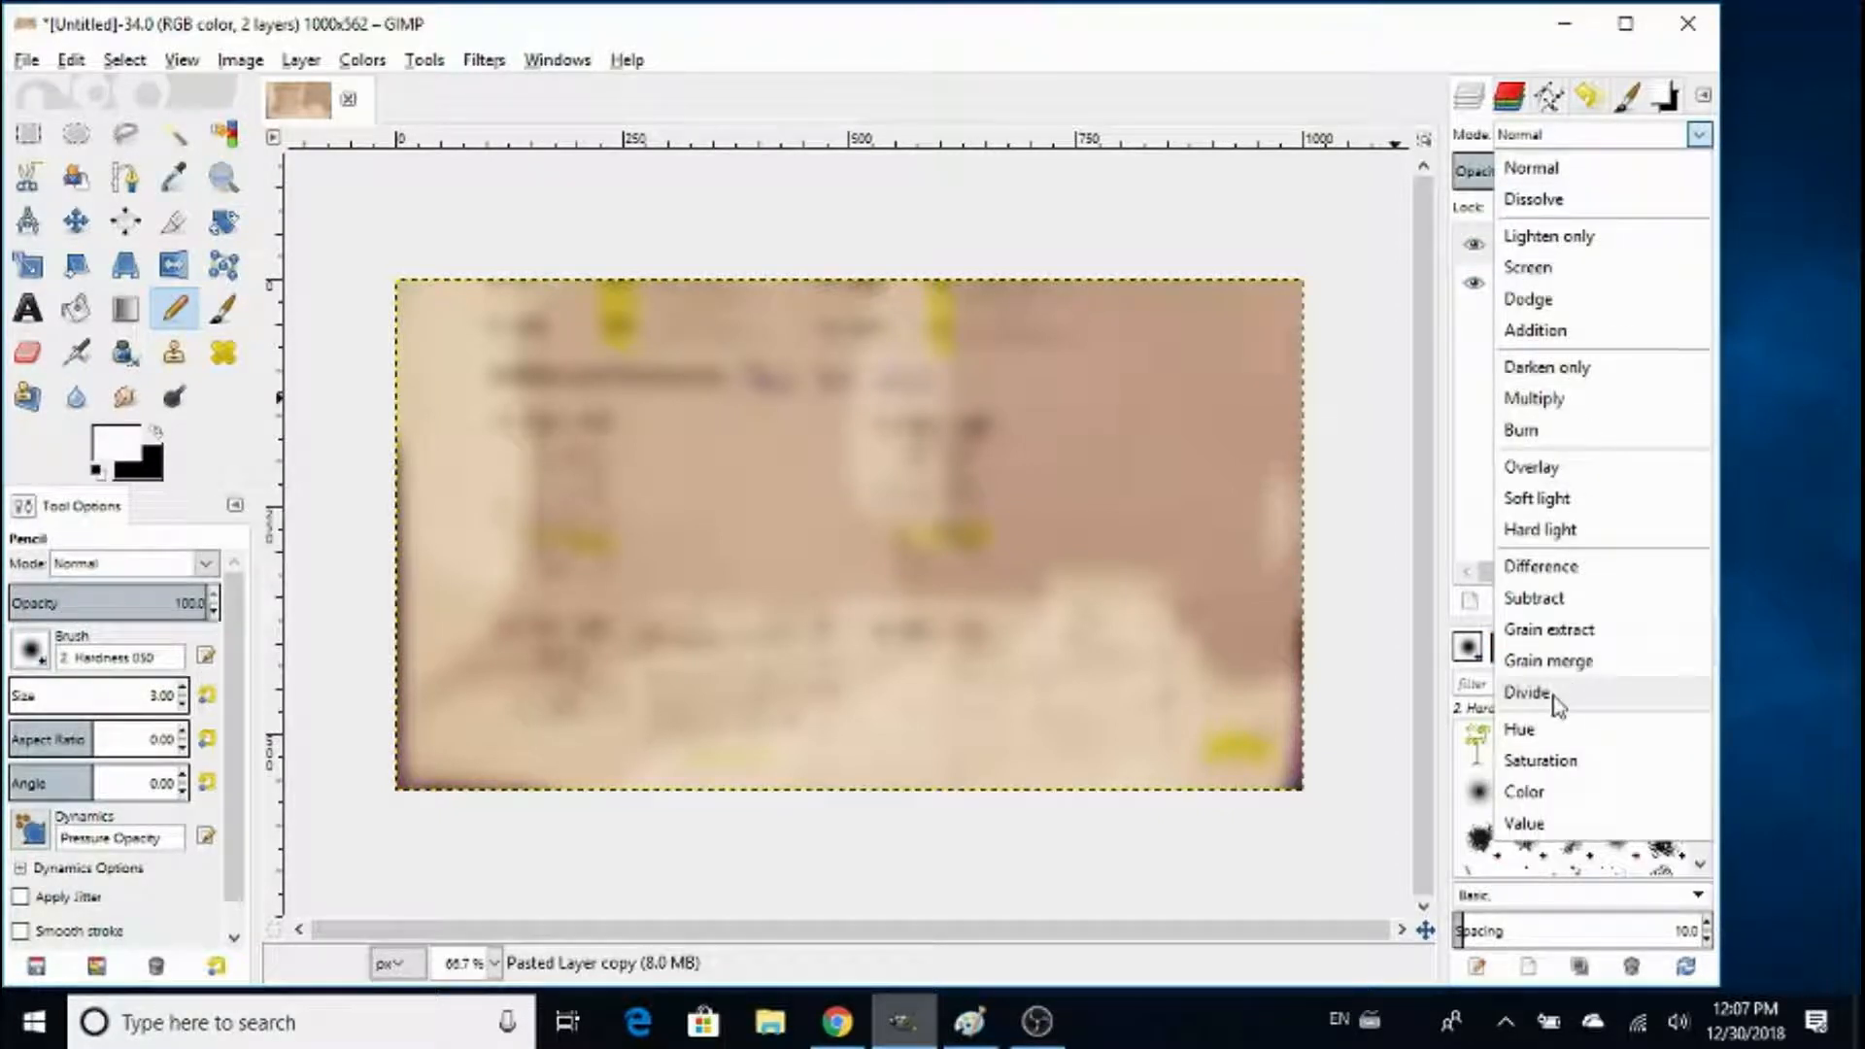
left_click(1527, 693)
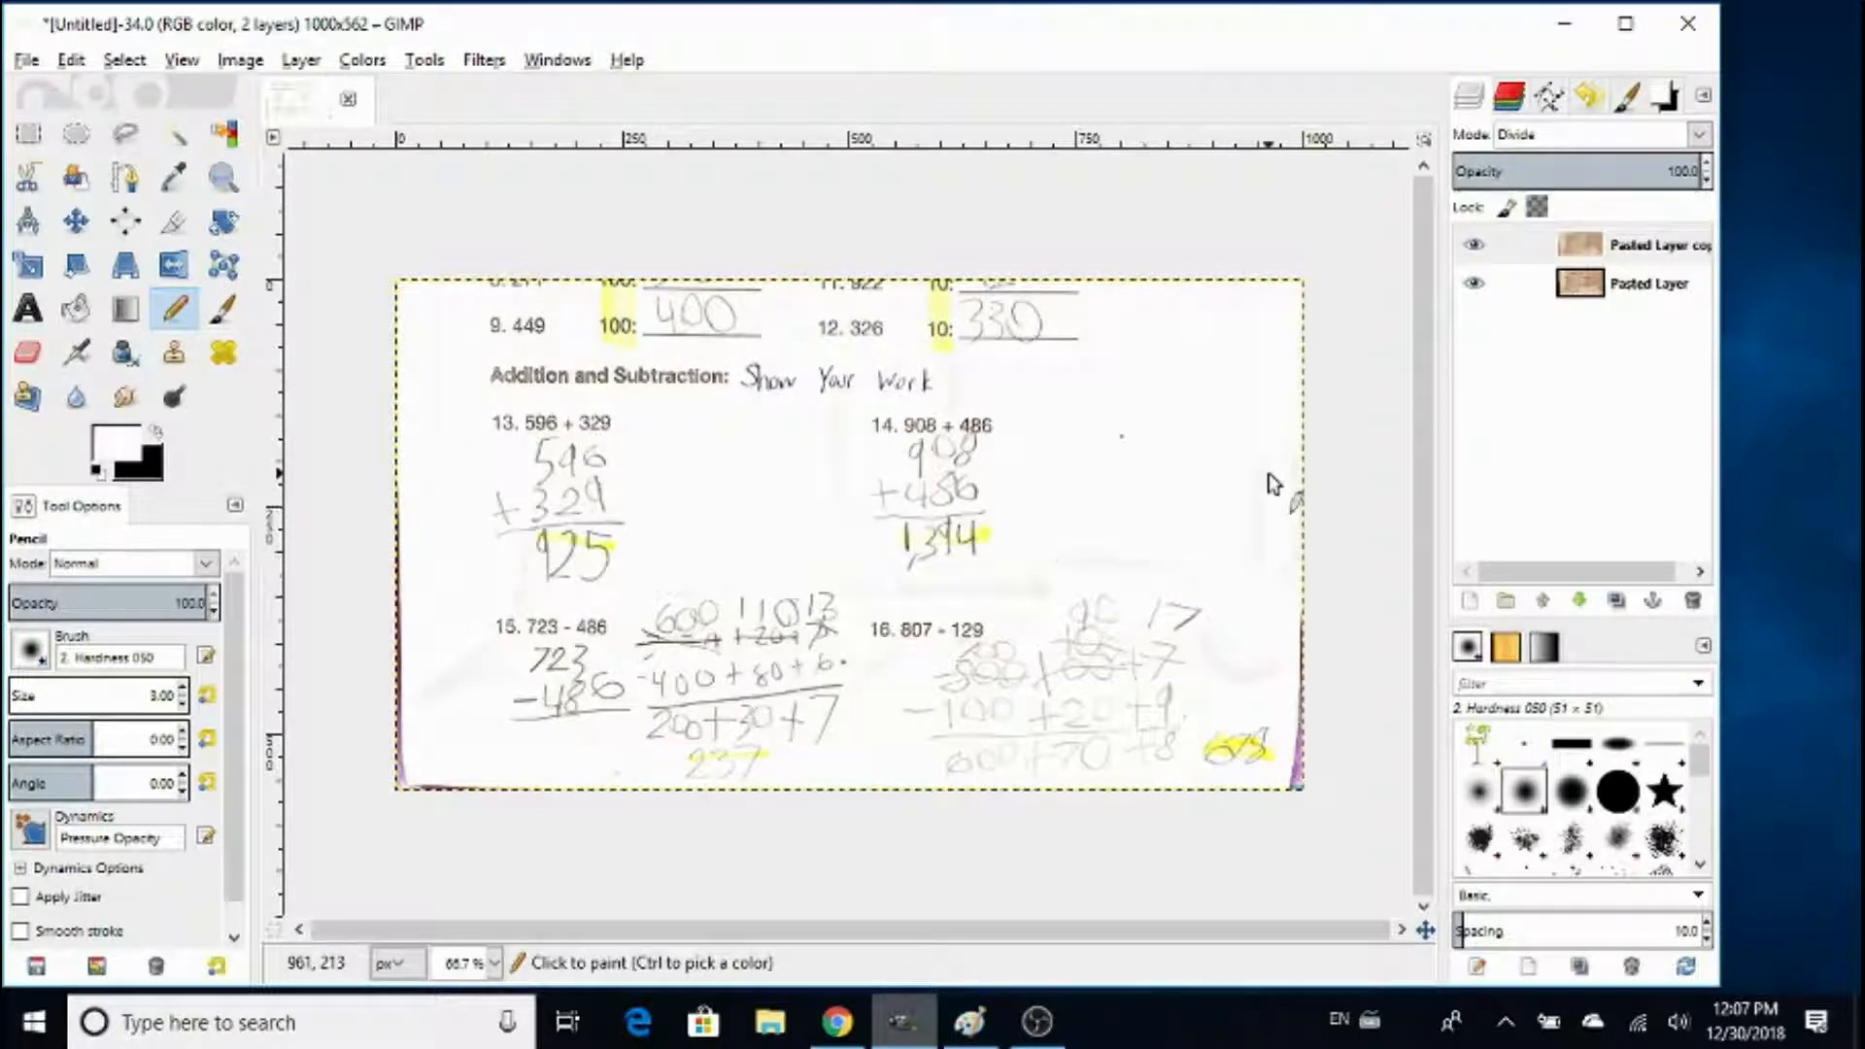
right_click(1658, 255)
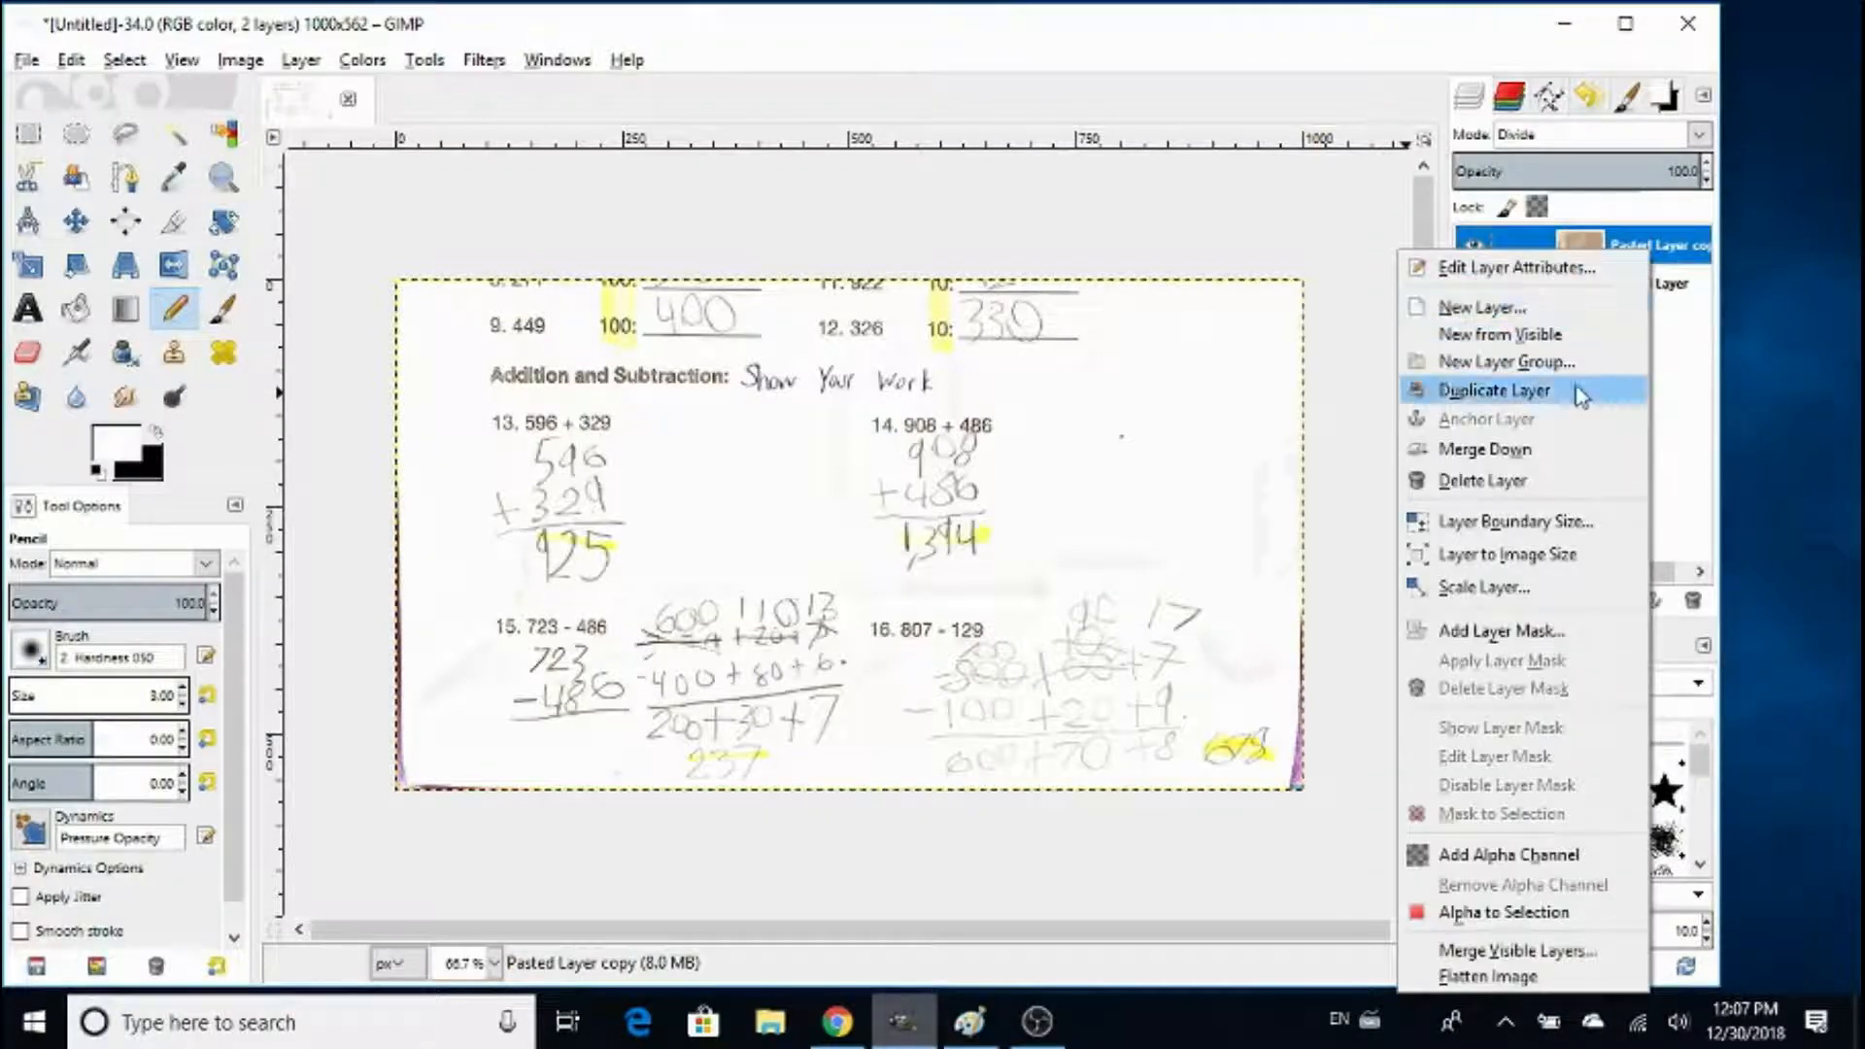
left_click(1561, 449)
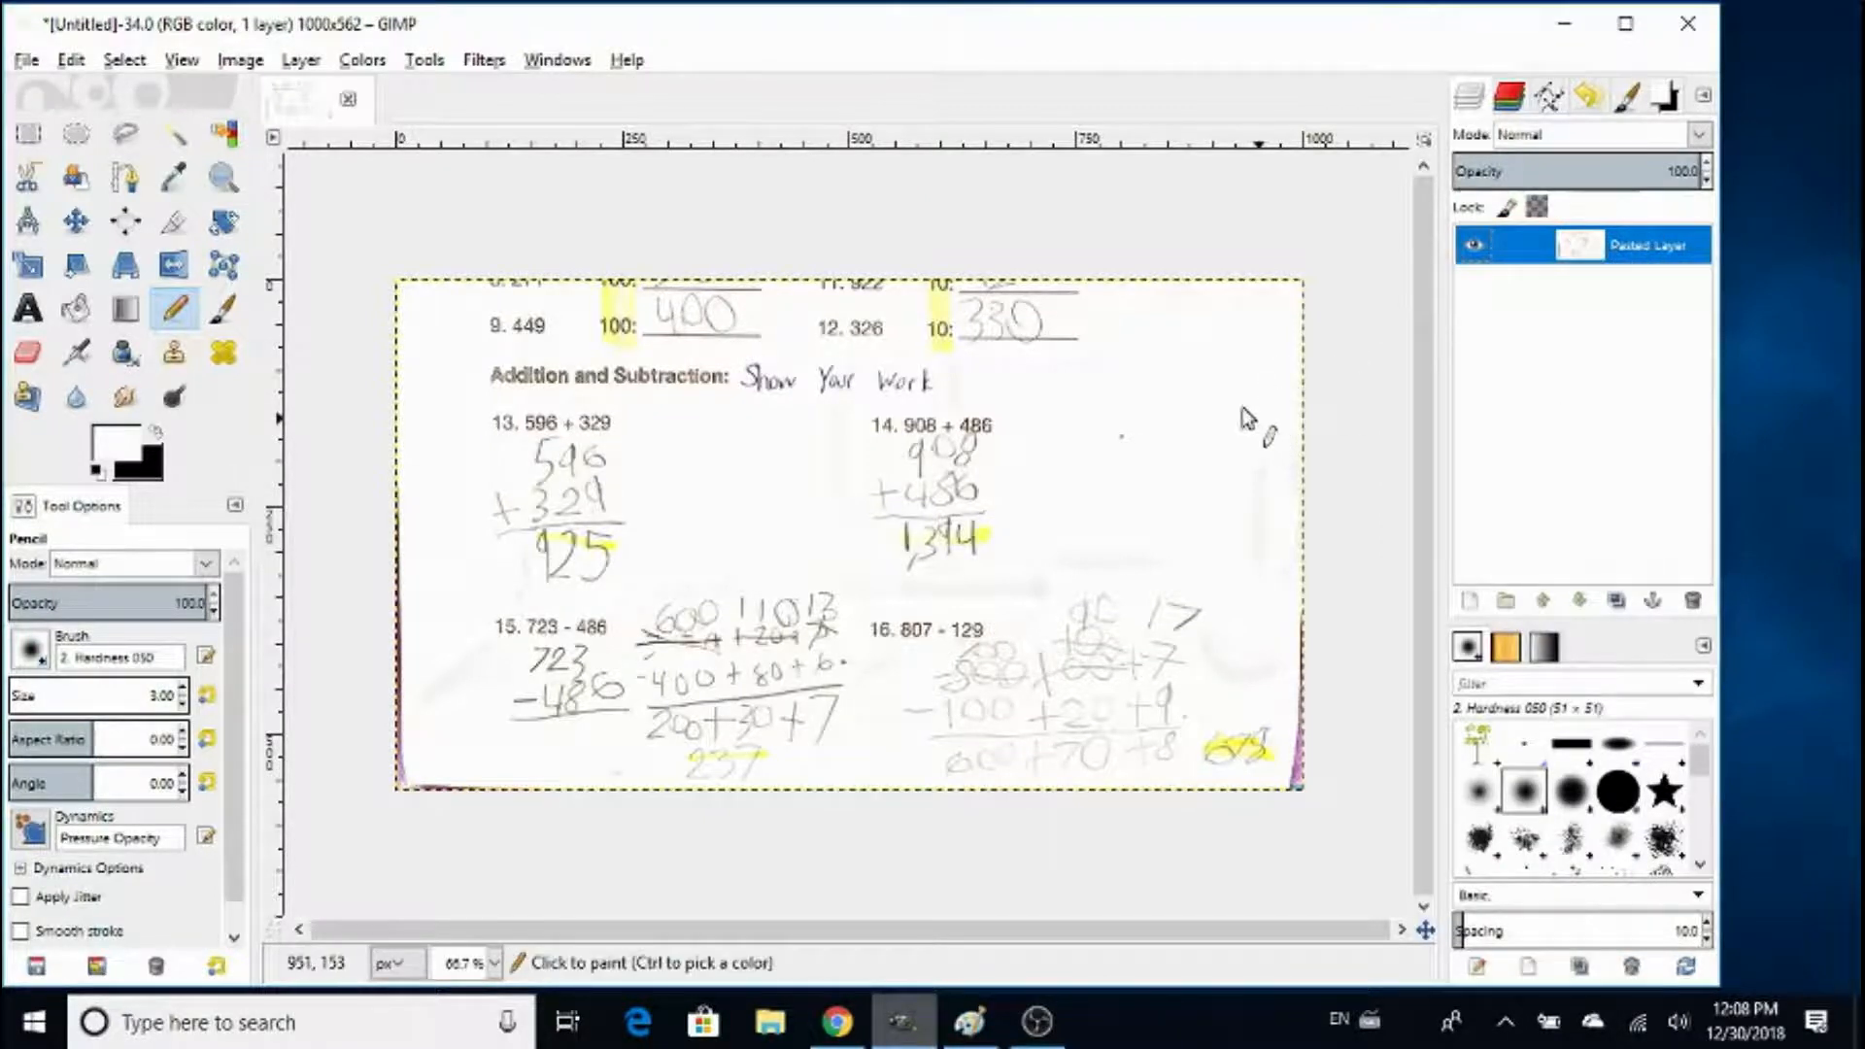
- Darken the writing with Curves by pulling the midpoint of the Value curve downward
left_click(363, 61)
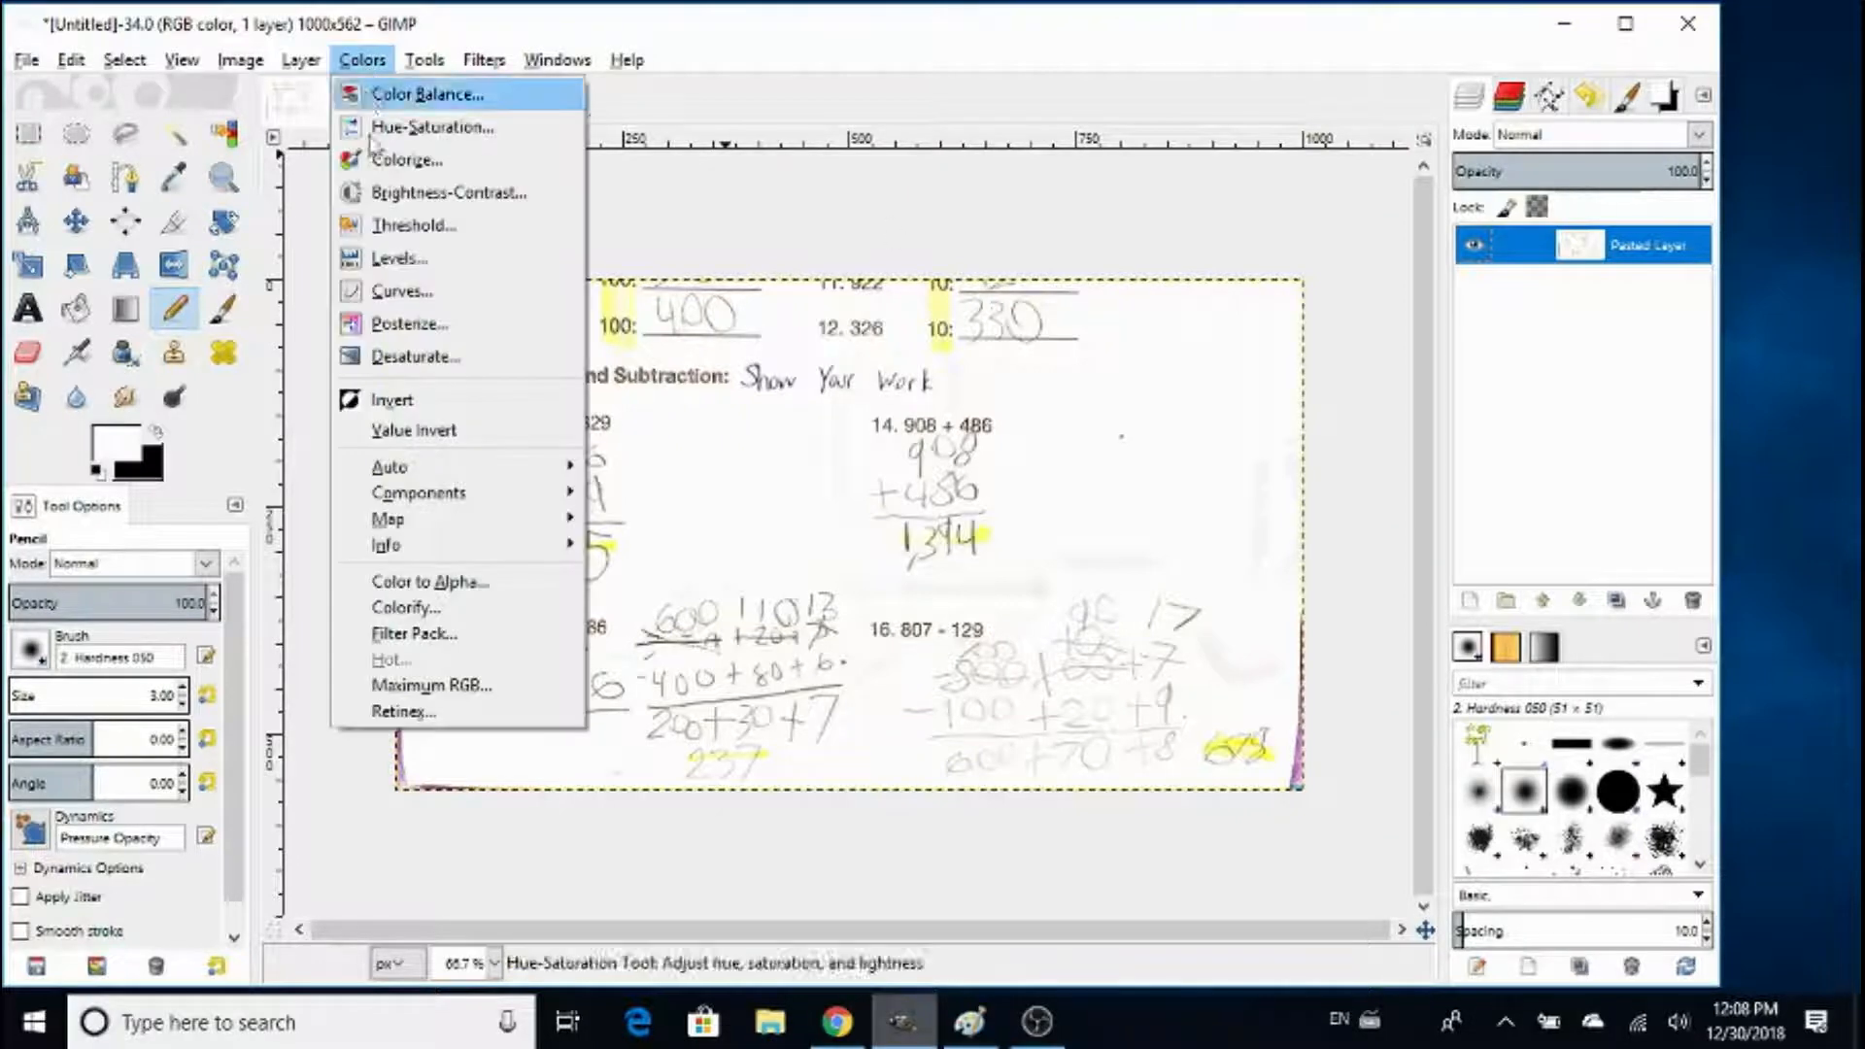
left_click(385, 296)
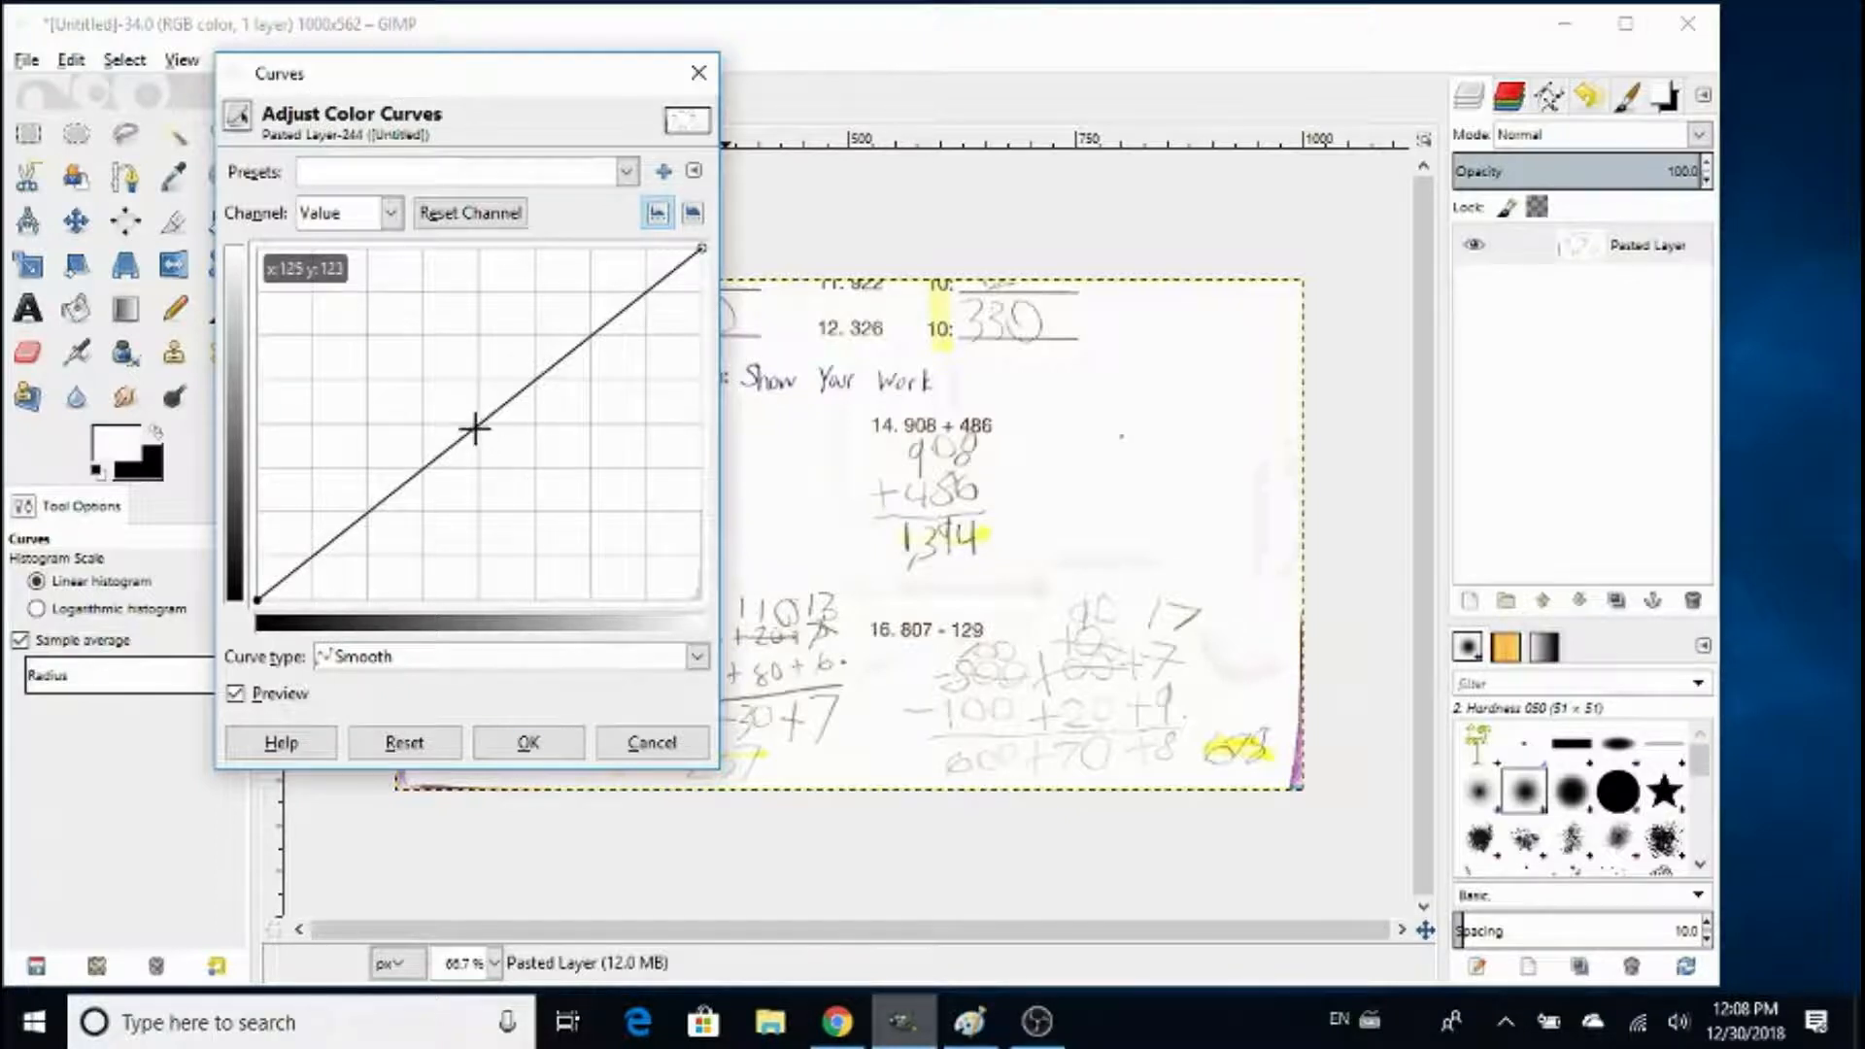
left_click_drag(475, 428, 541, 497)
left_click(529, 744)
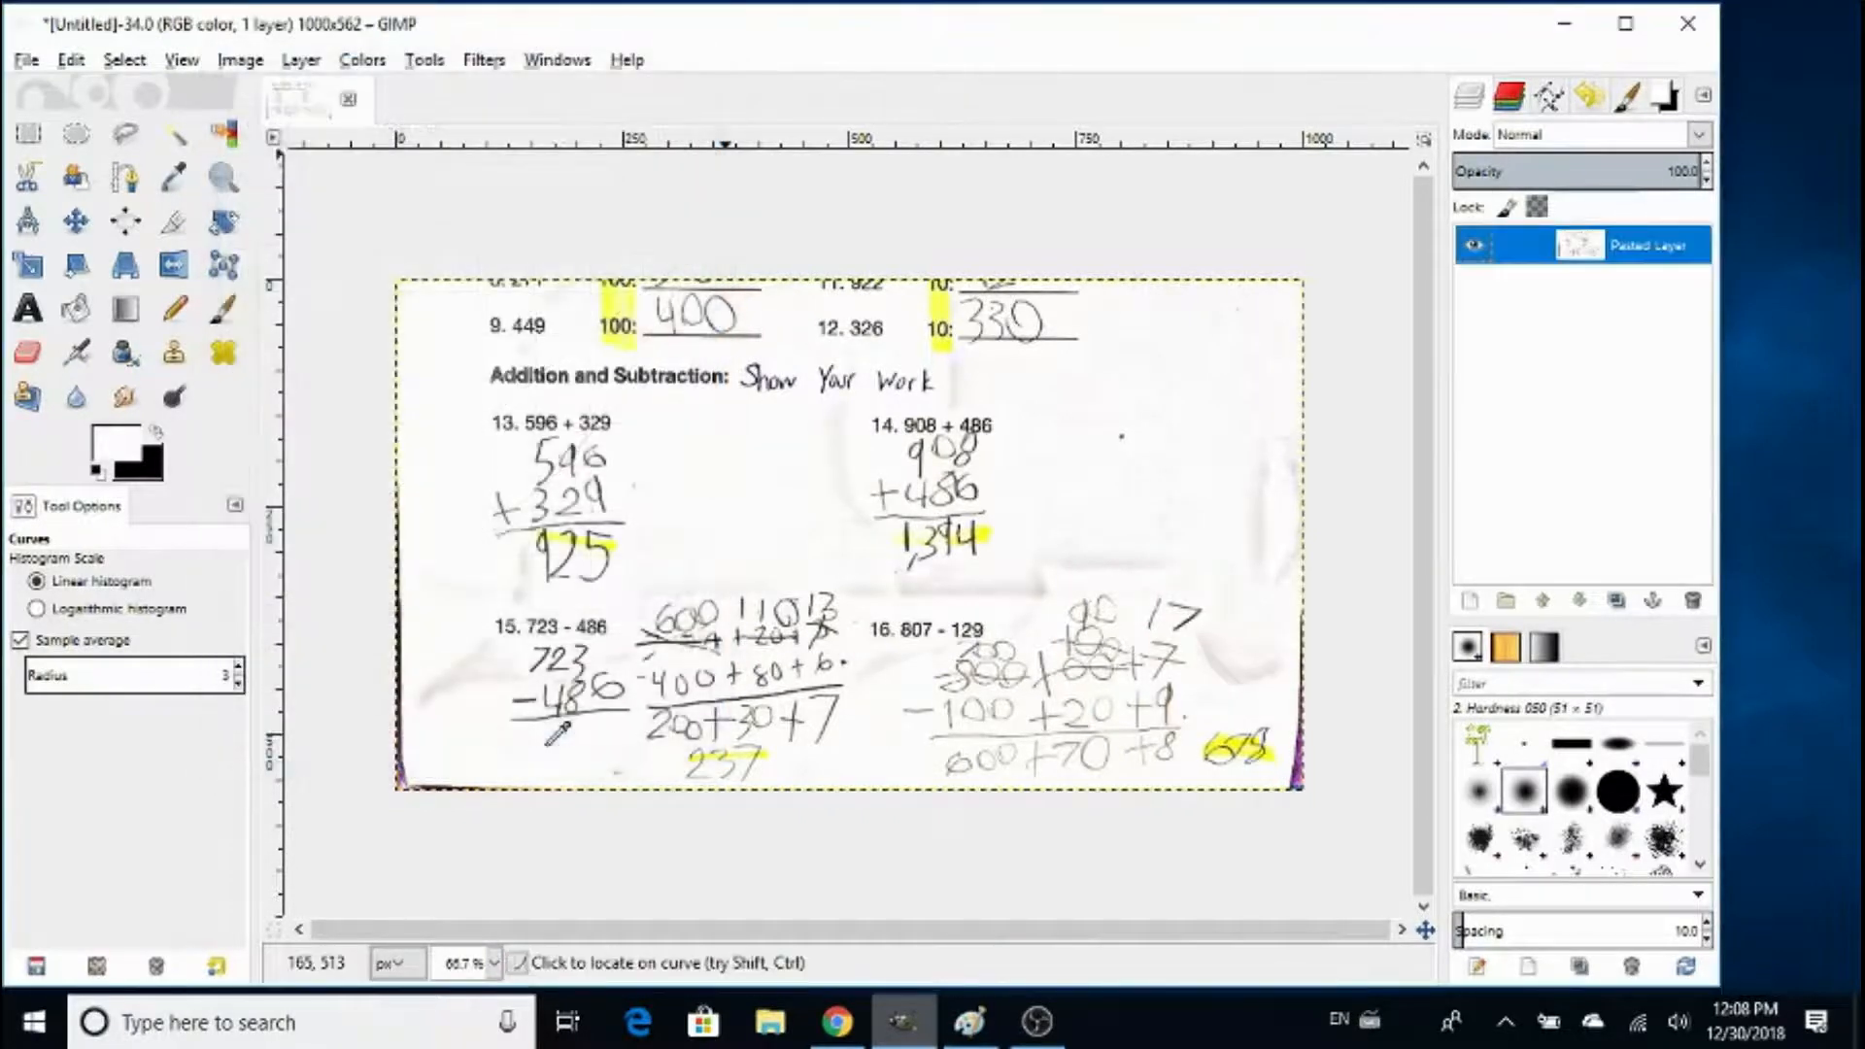
- Convert the worksheet to pure black and white by applying a Threshold with the lower limit at 228
left_click(361, 60)
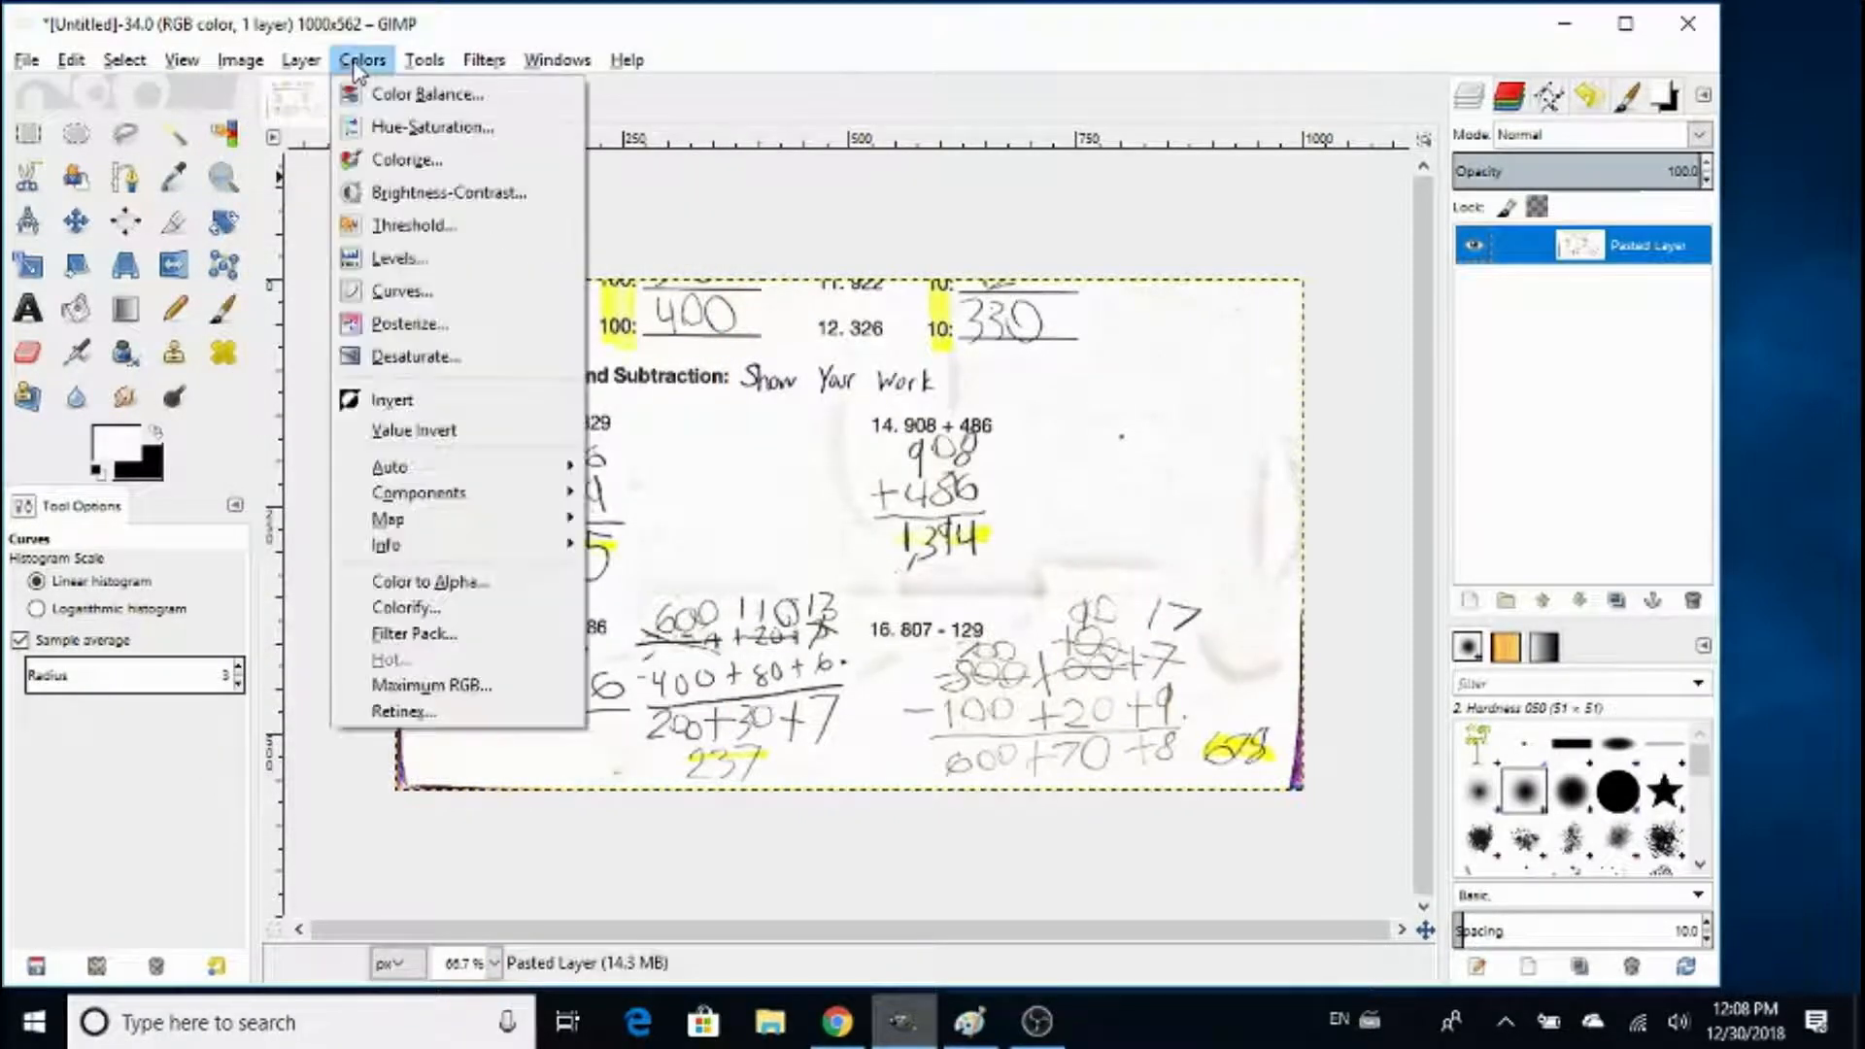
left_click(374, 225)
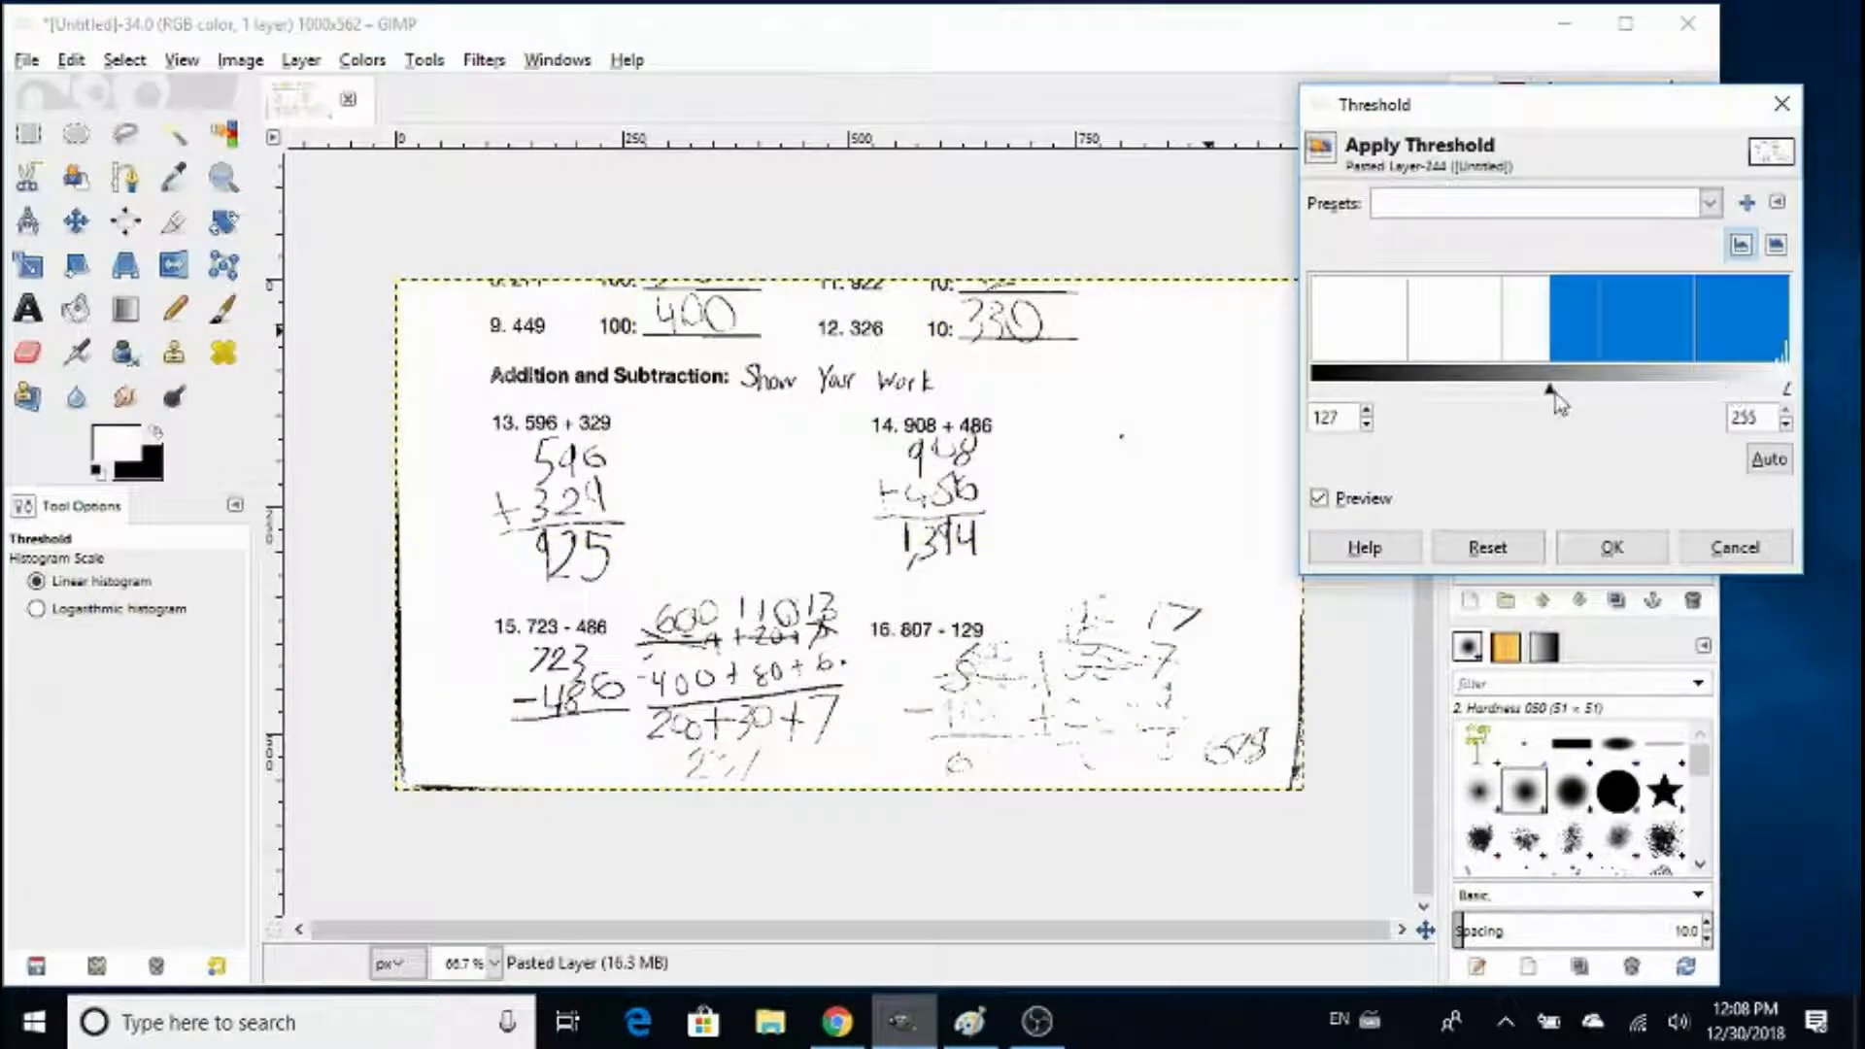
left_click_drag(1550, 393, 1741, 389)
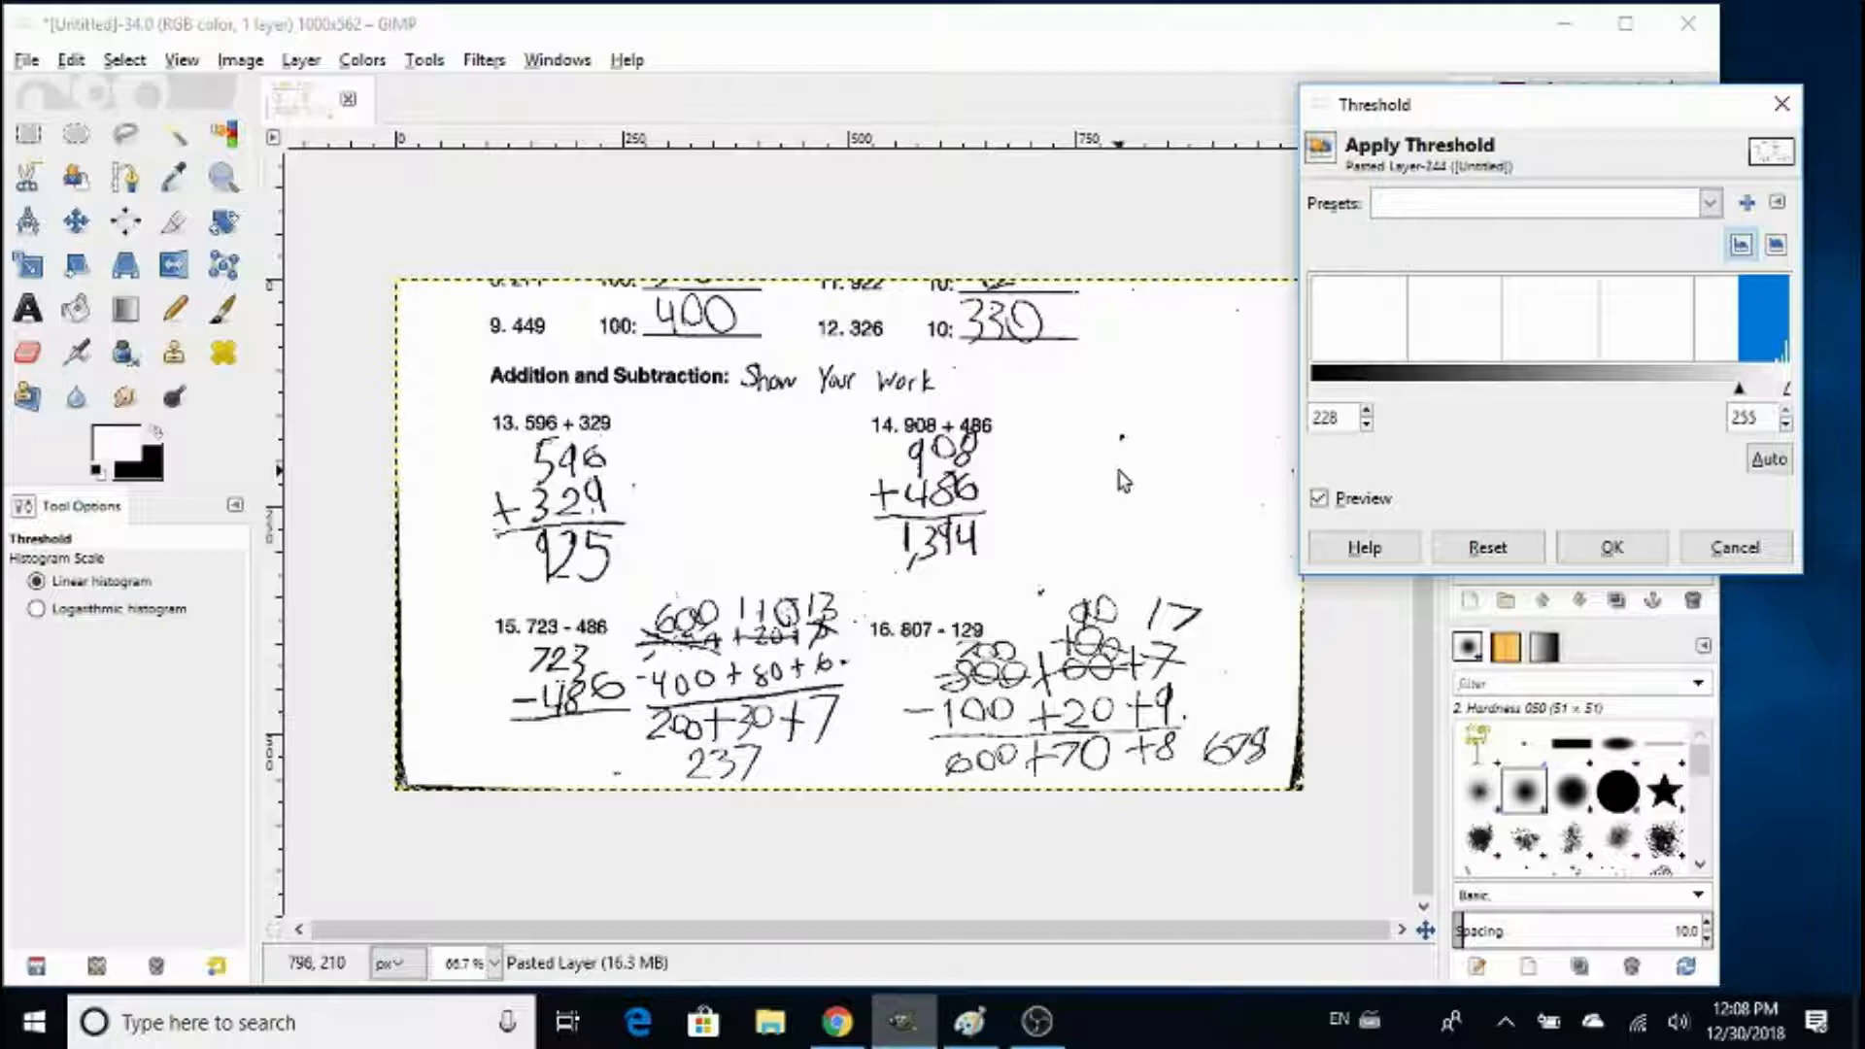
left_click(1610, 550)
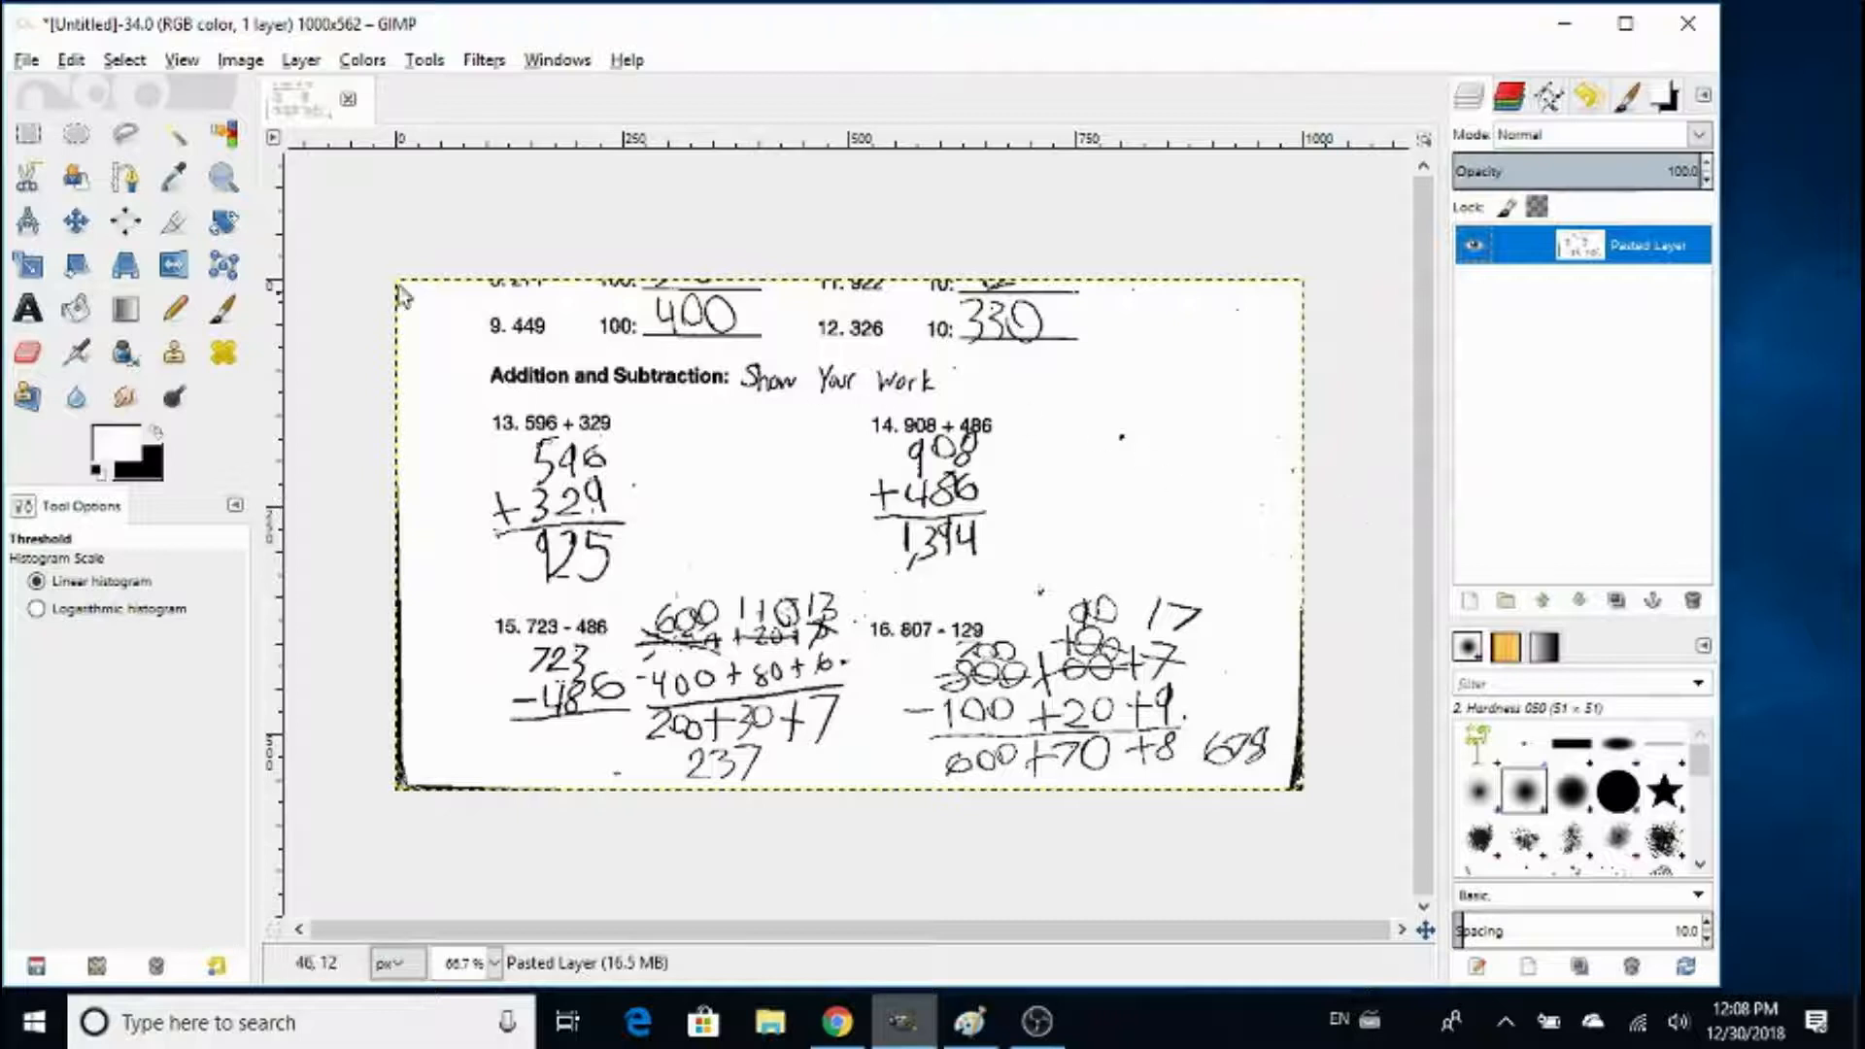
- Remove the alpha channel from the worksheet layer
left_click(307, 64)
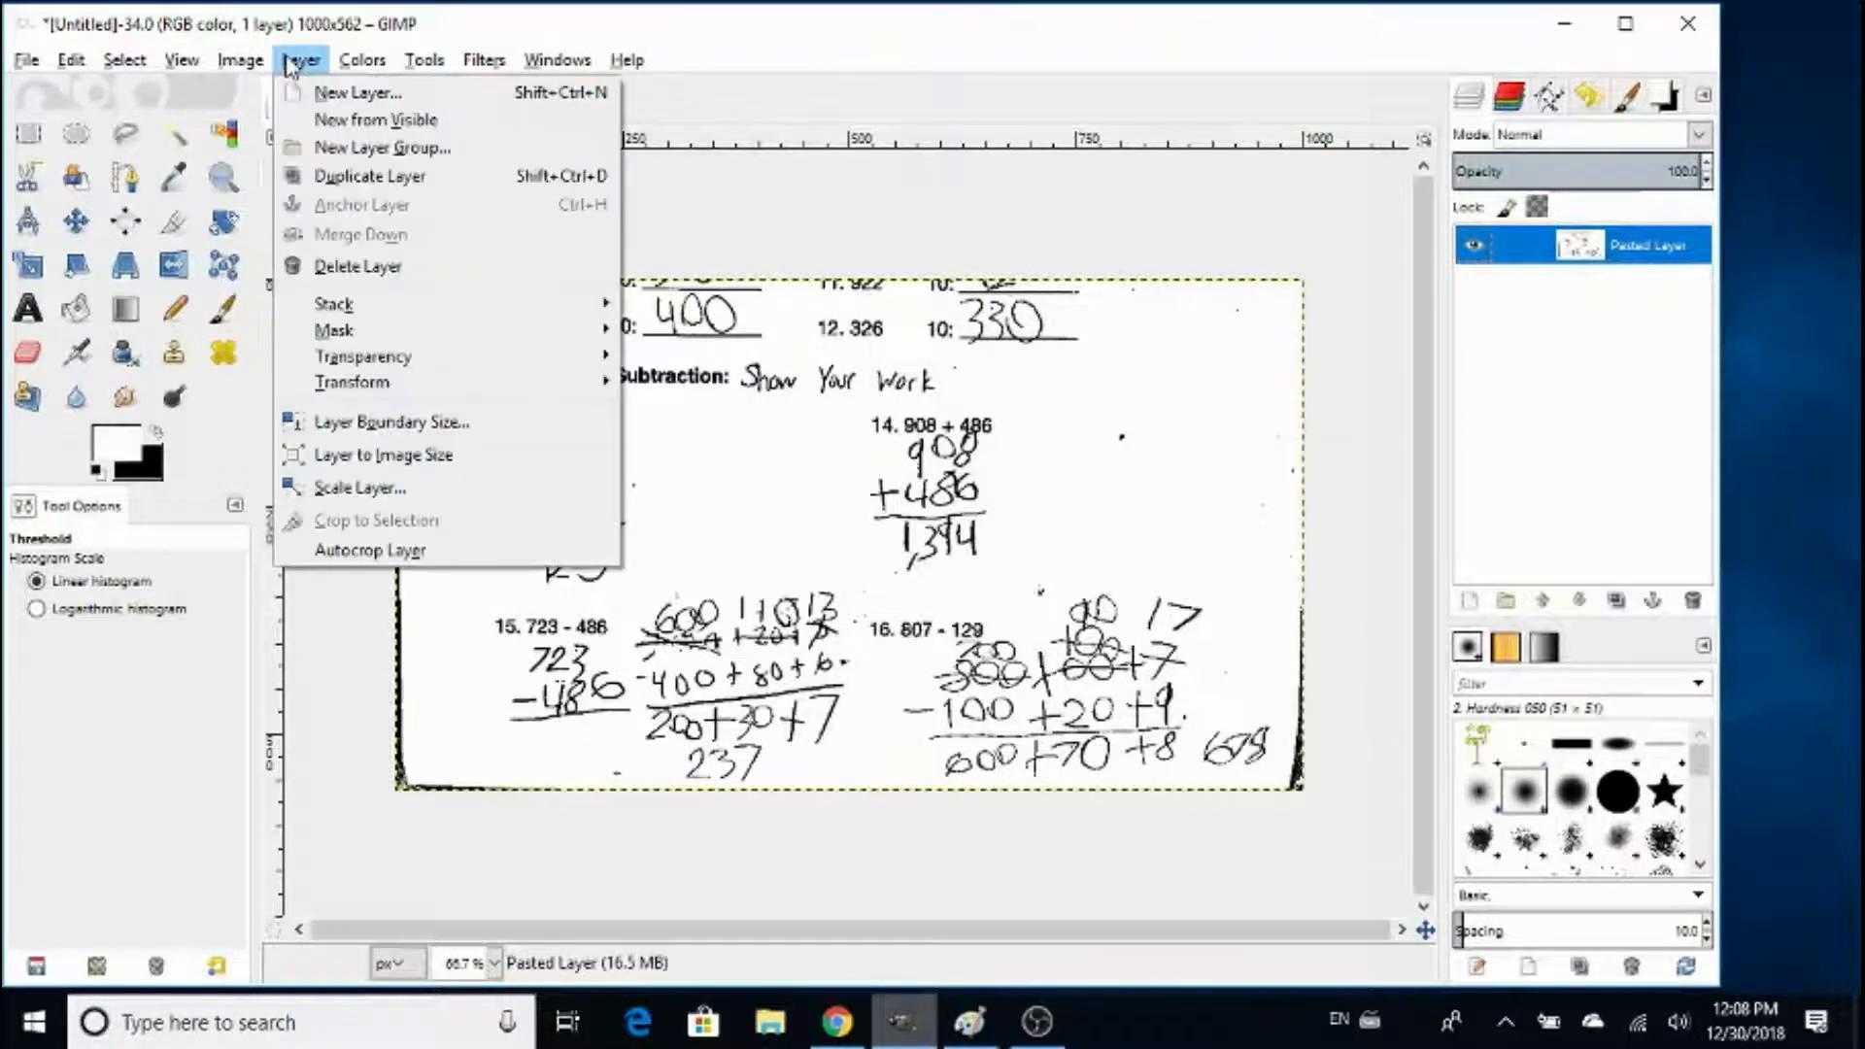
mouse_move(515, 367)
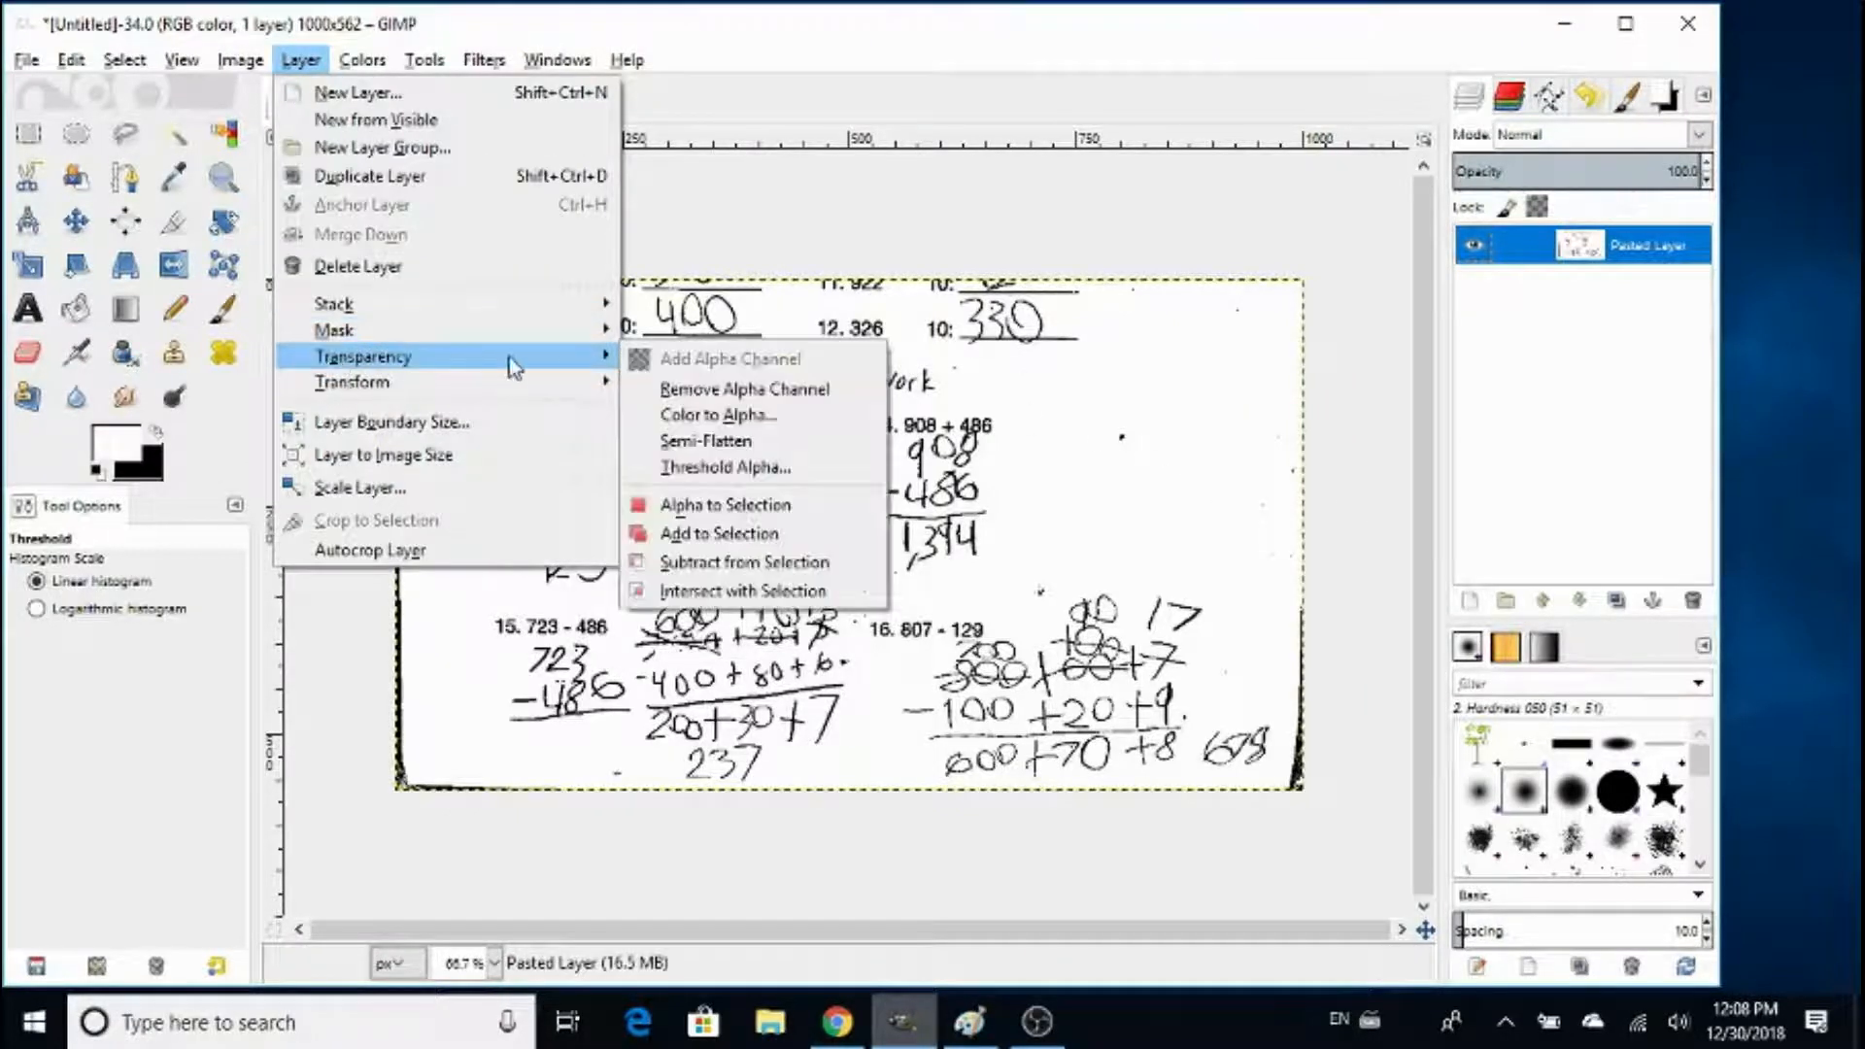
left_click(721, 394)
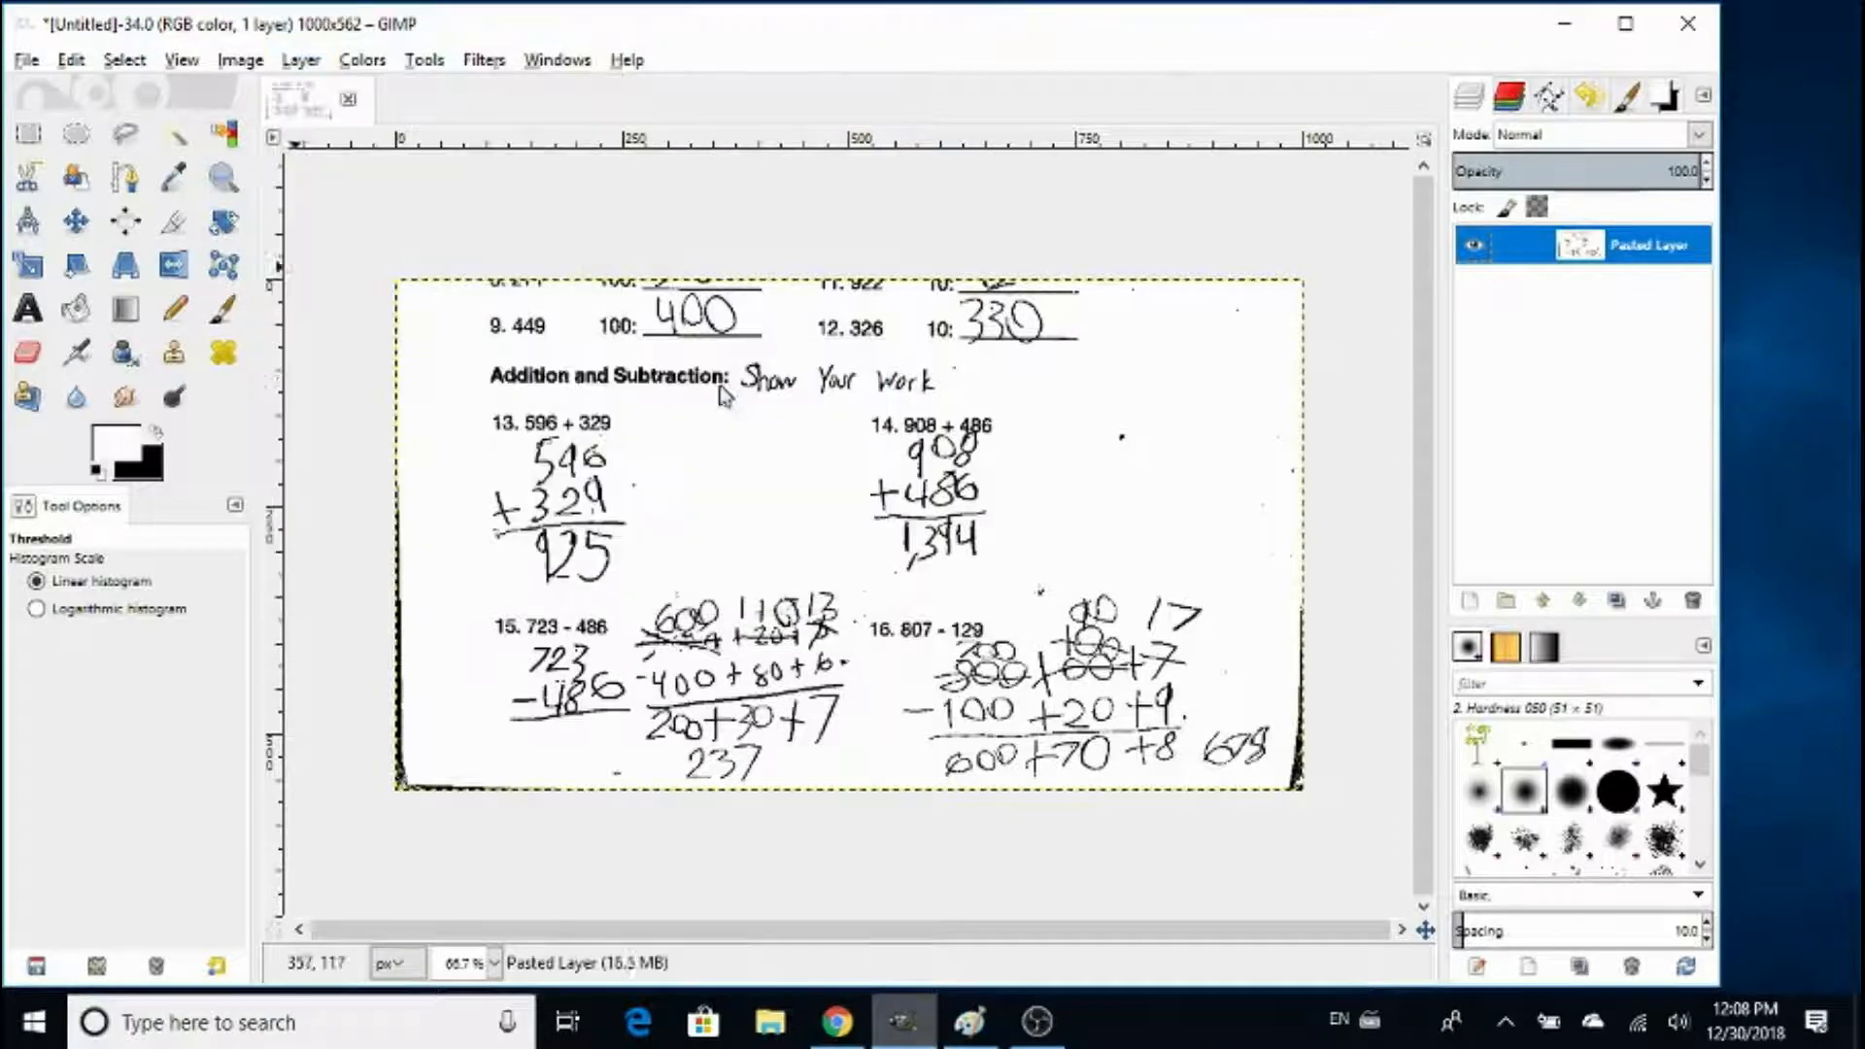
- Clear the specks in the worksheet's upper-right corner to white, using a rectangular selection about 463 × 242 px and swapped foreground and background colours
left_click(31, 133)
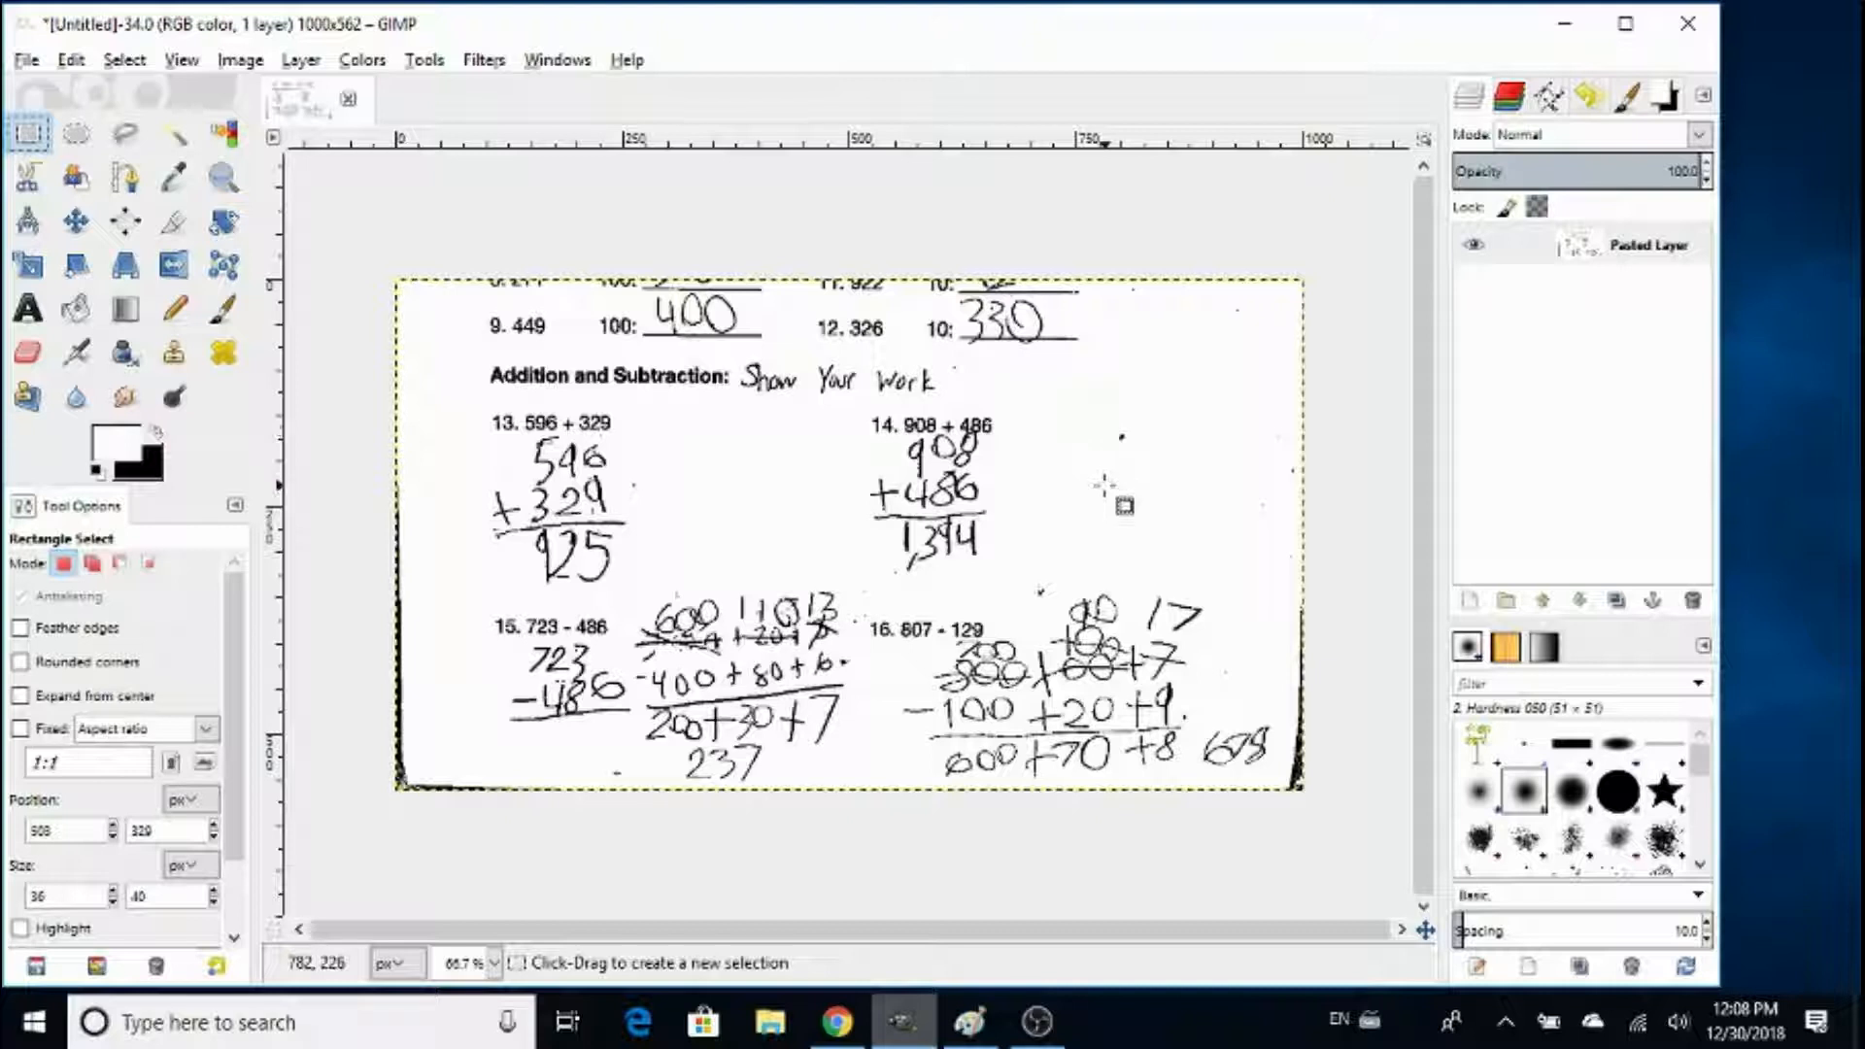
left_click_drag(1105, 483, 1524, 264)
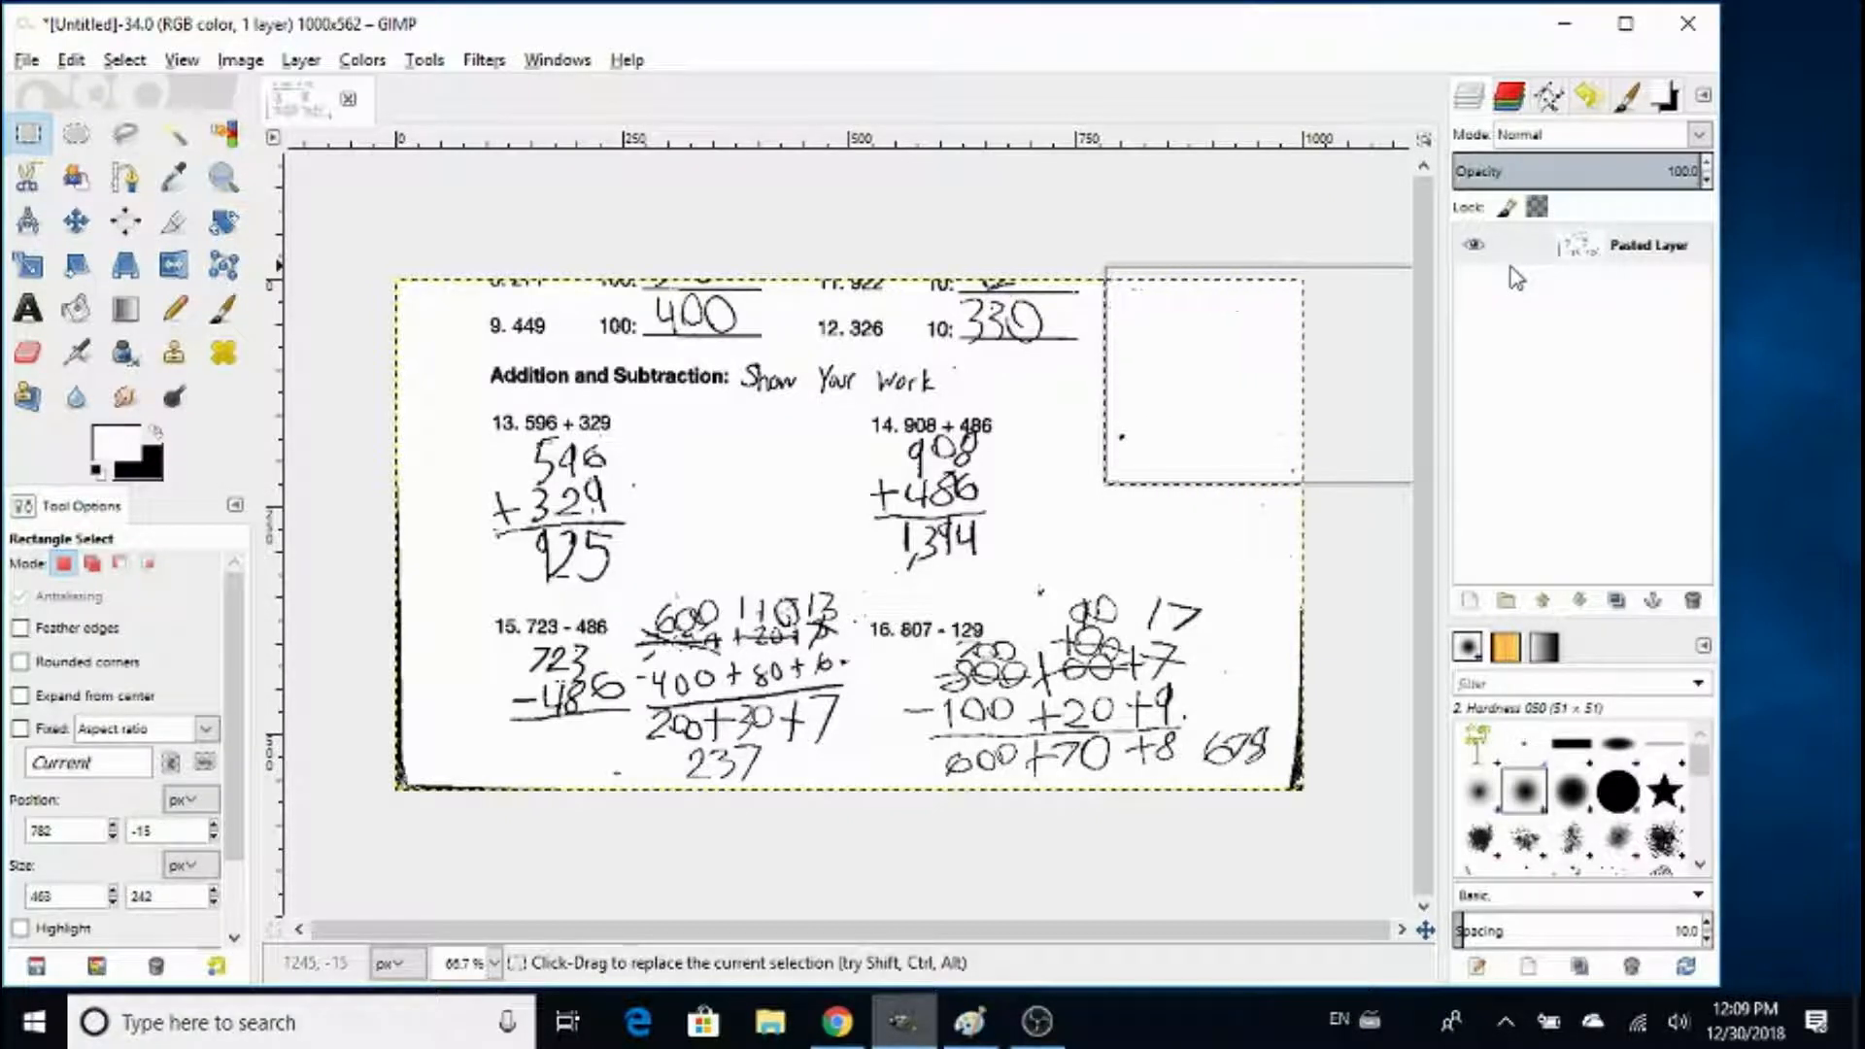
key("Delete")
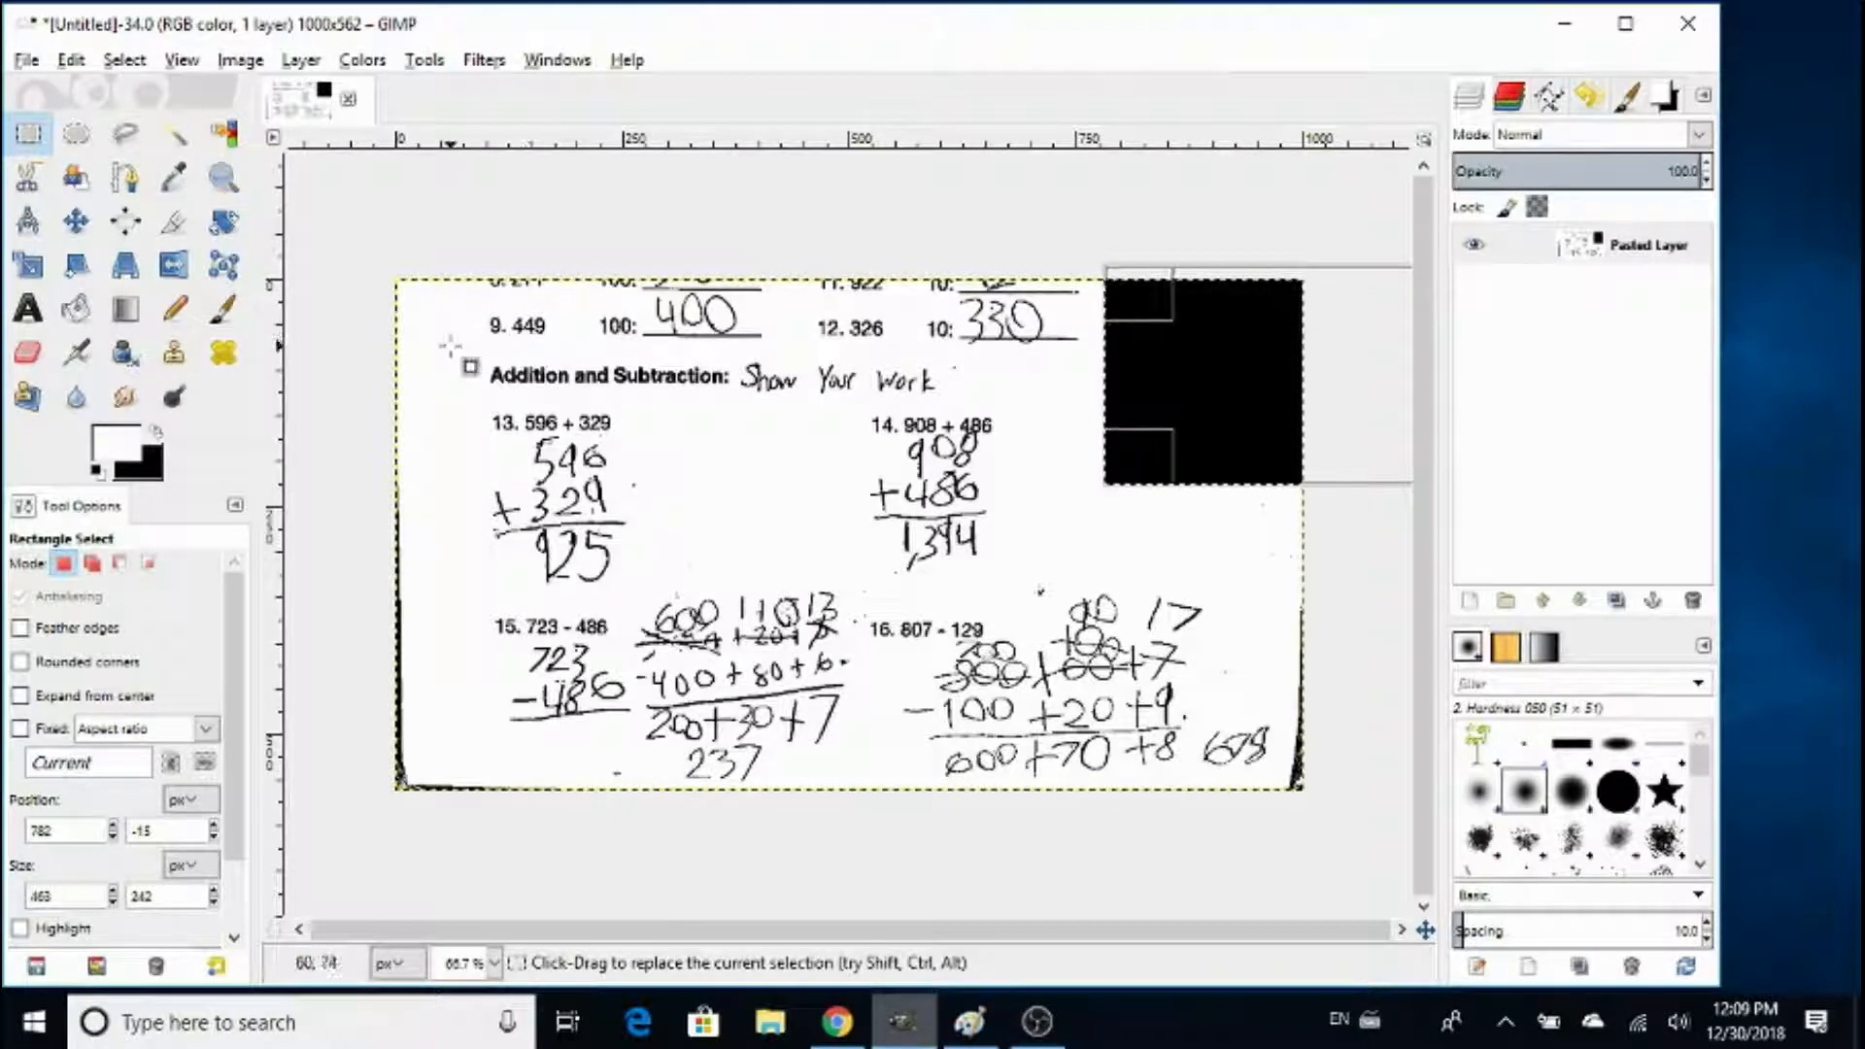
key("ctrl+z")
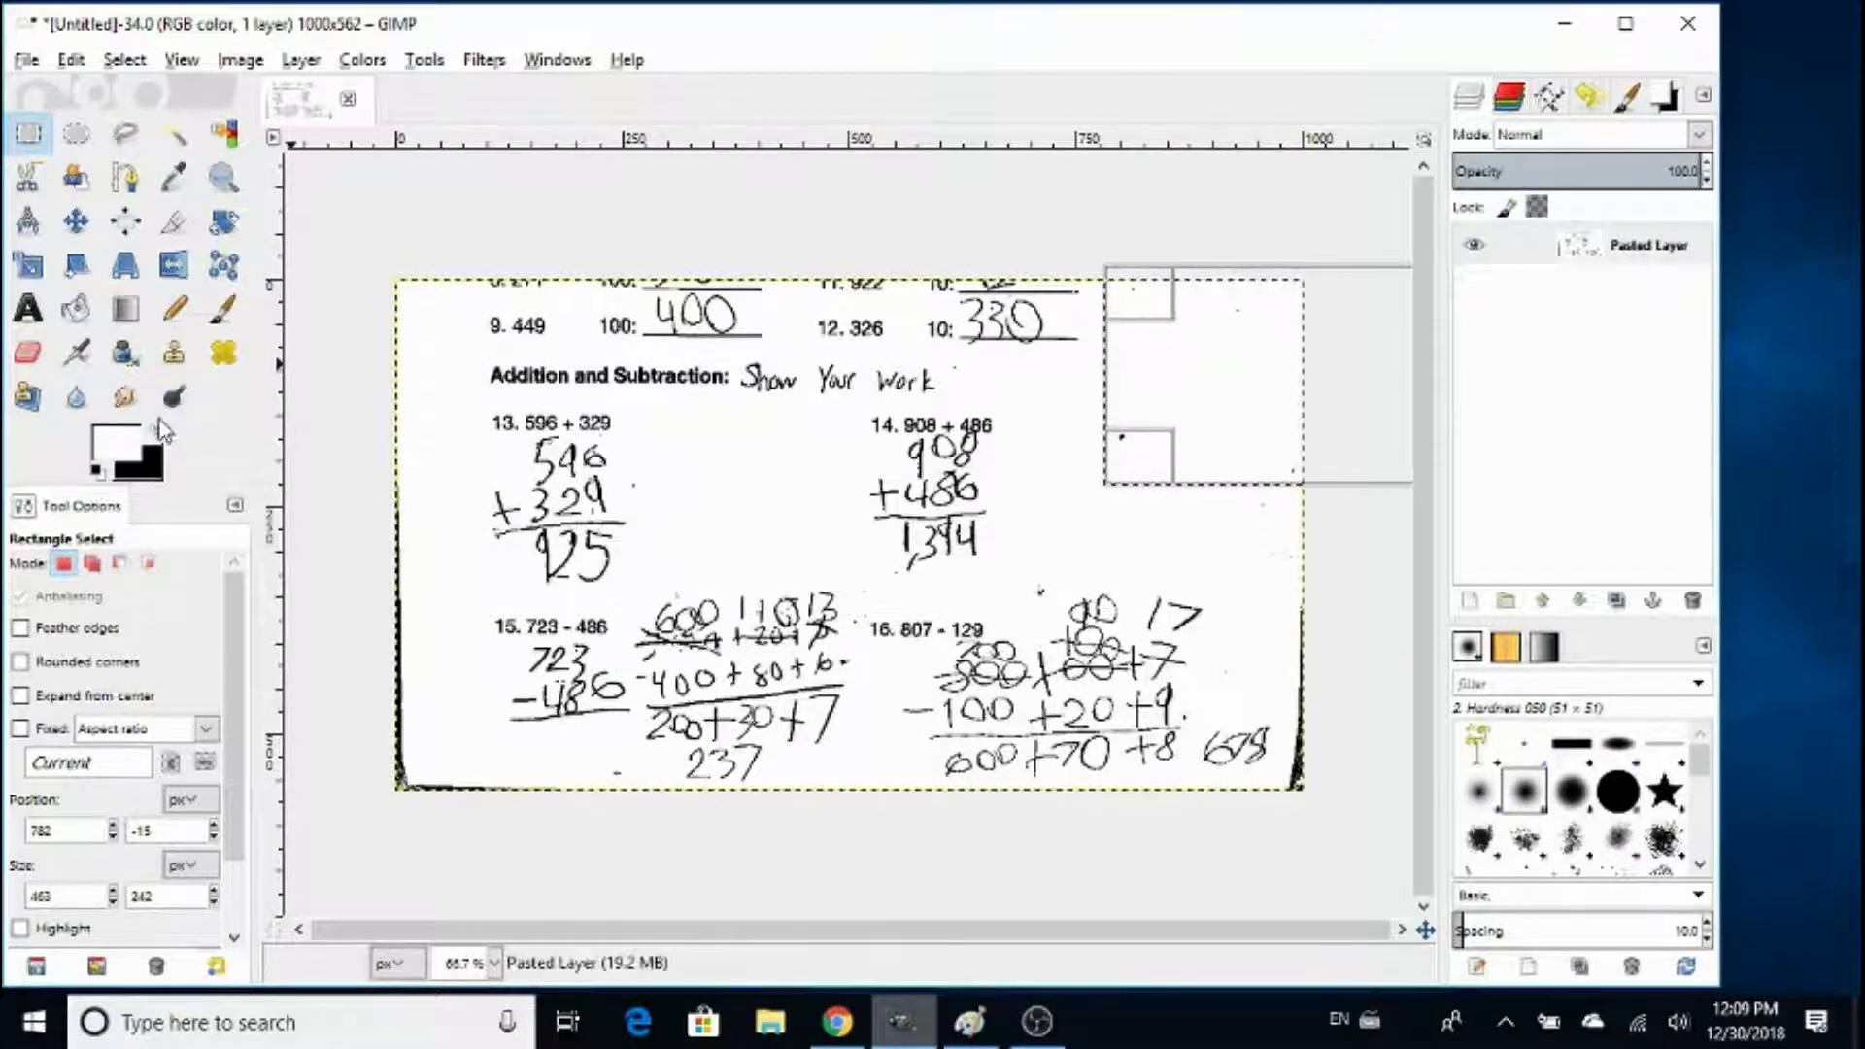
left_click(159, 433)
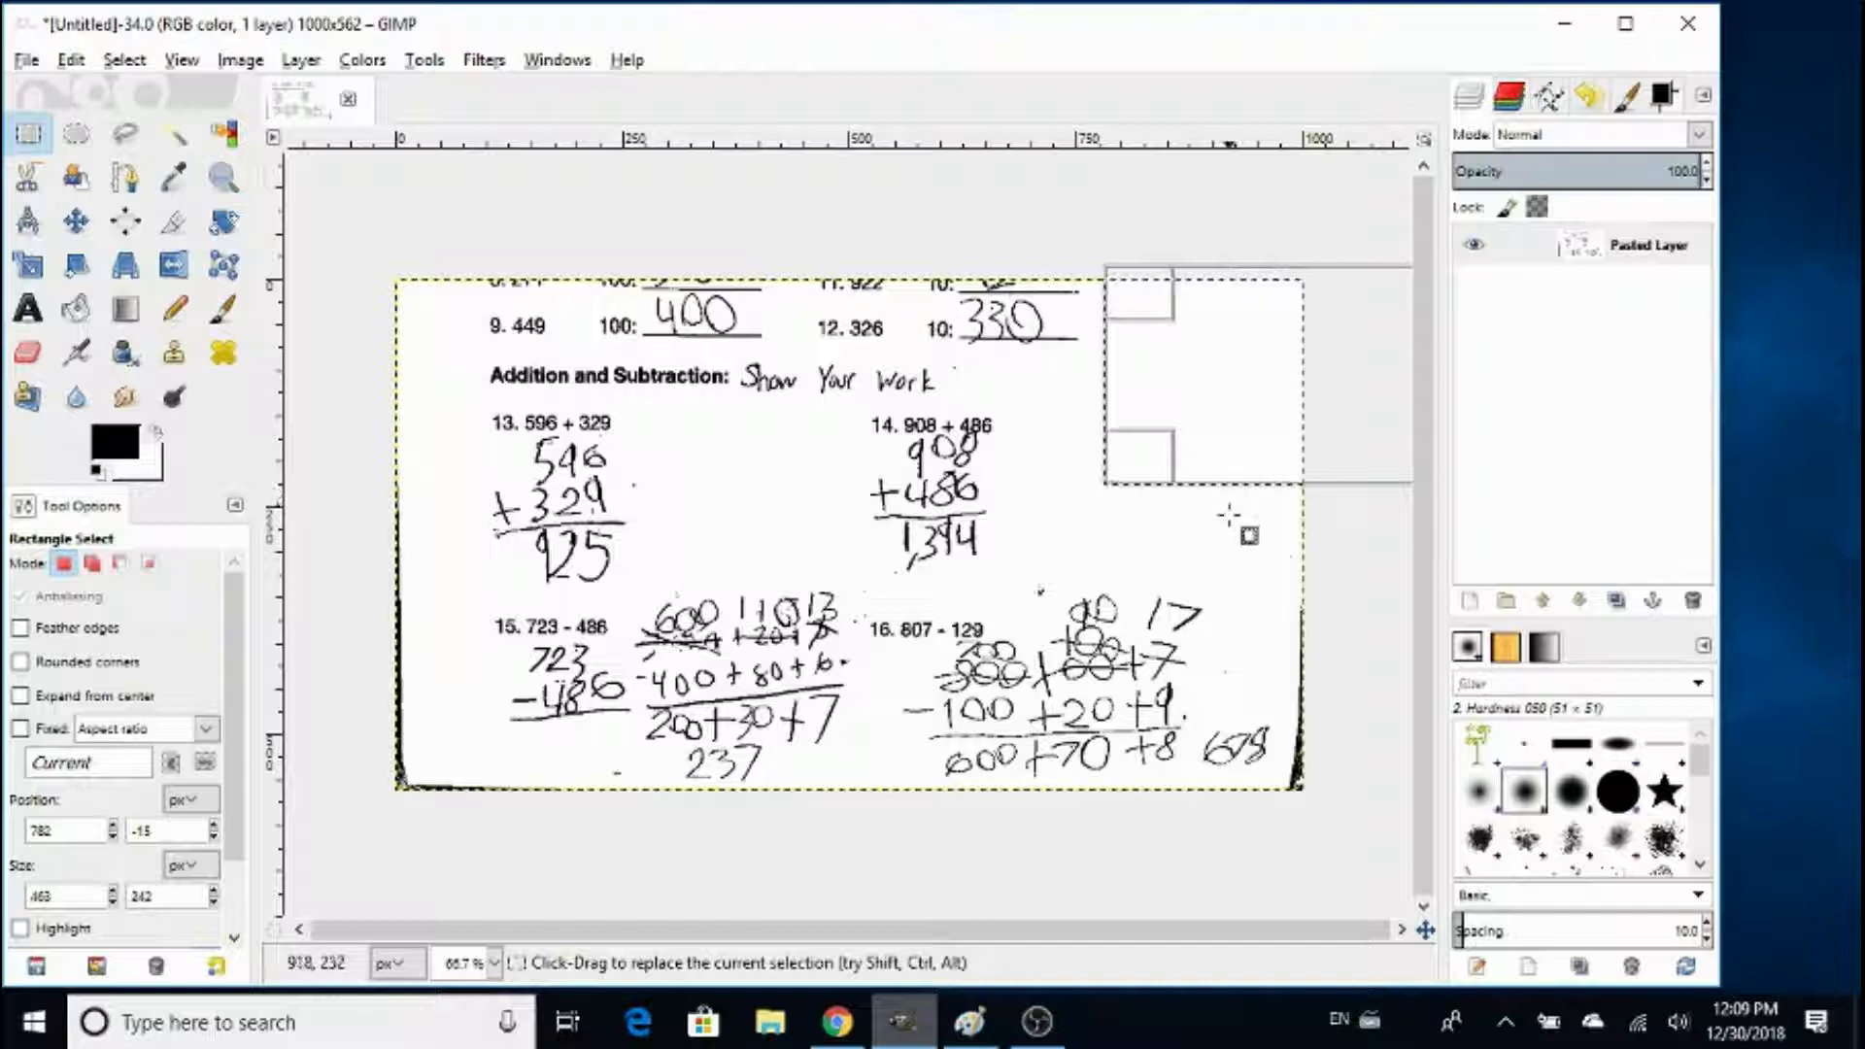
- Clear the specks and dark shadows along the worksheet's right margin, lower-left edge and left border with rectangular selections
left_click_drag(1221, 691, 1550, 403)
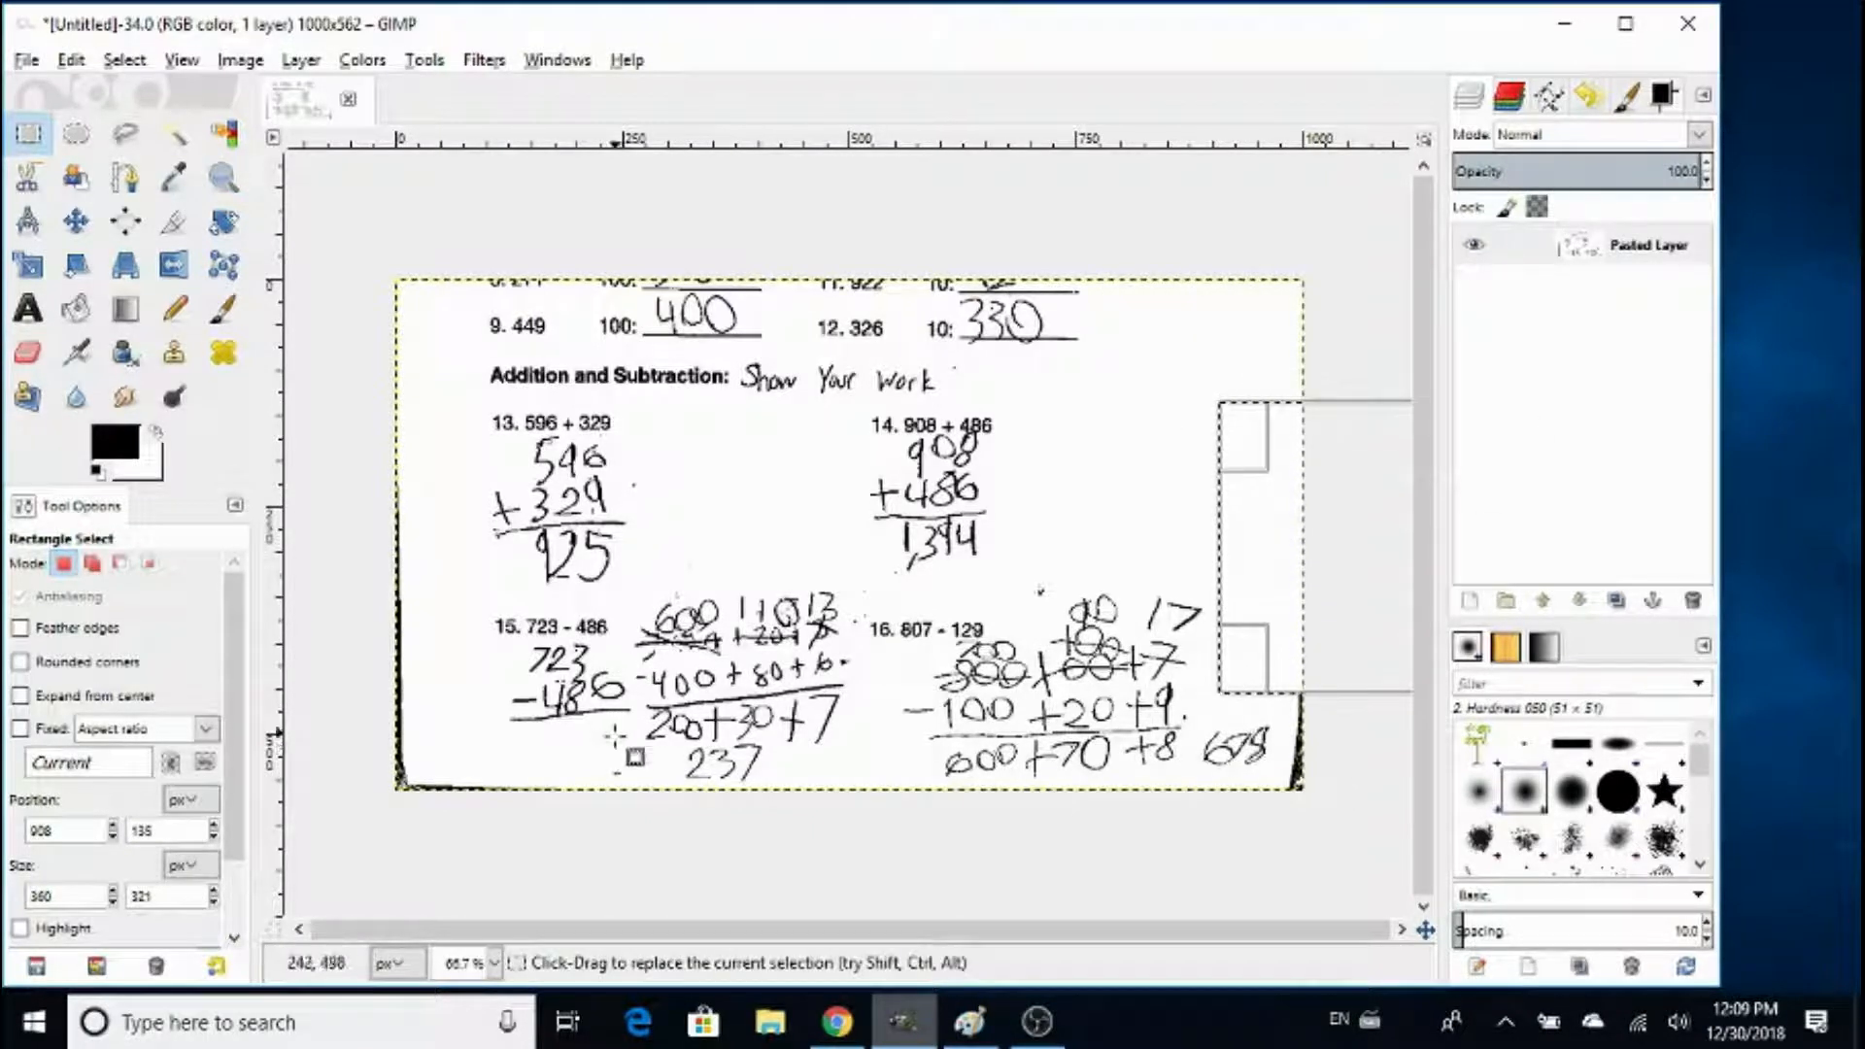
left_click_drag(631, 765, 281, 887)
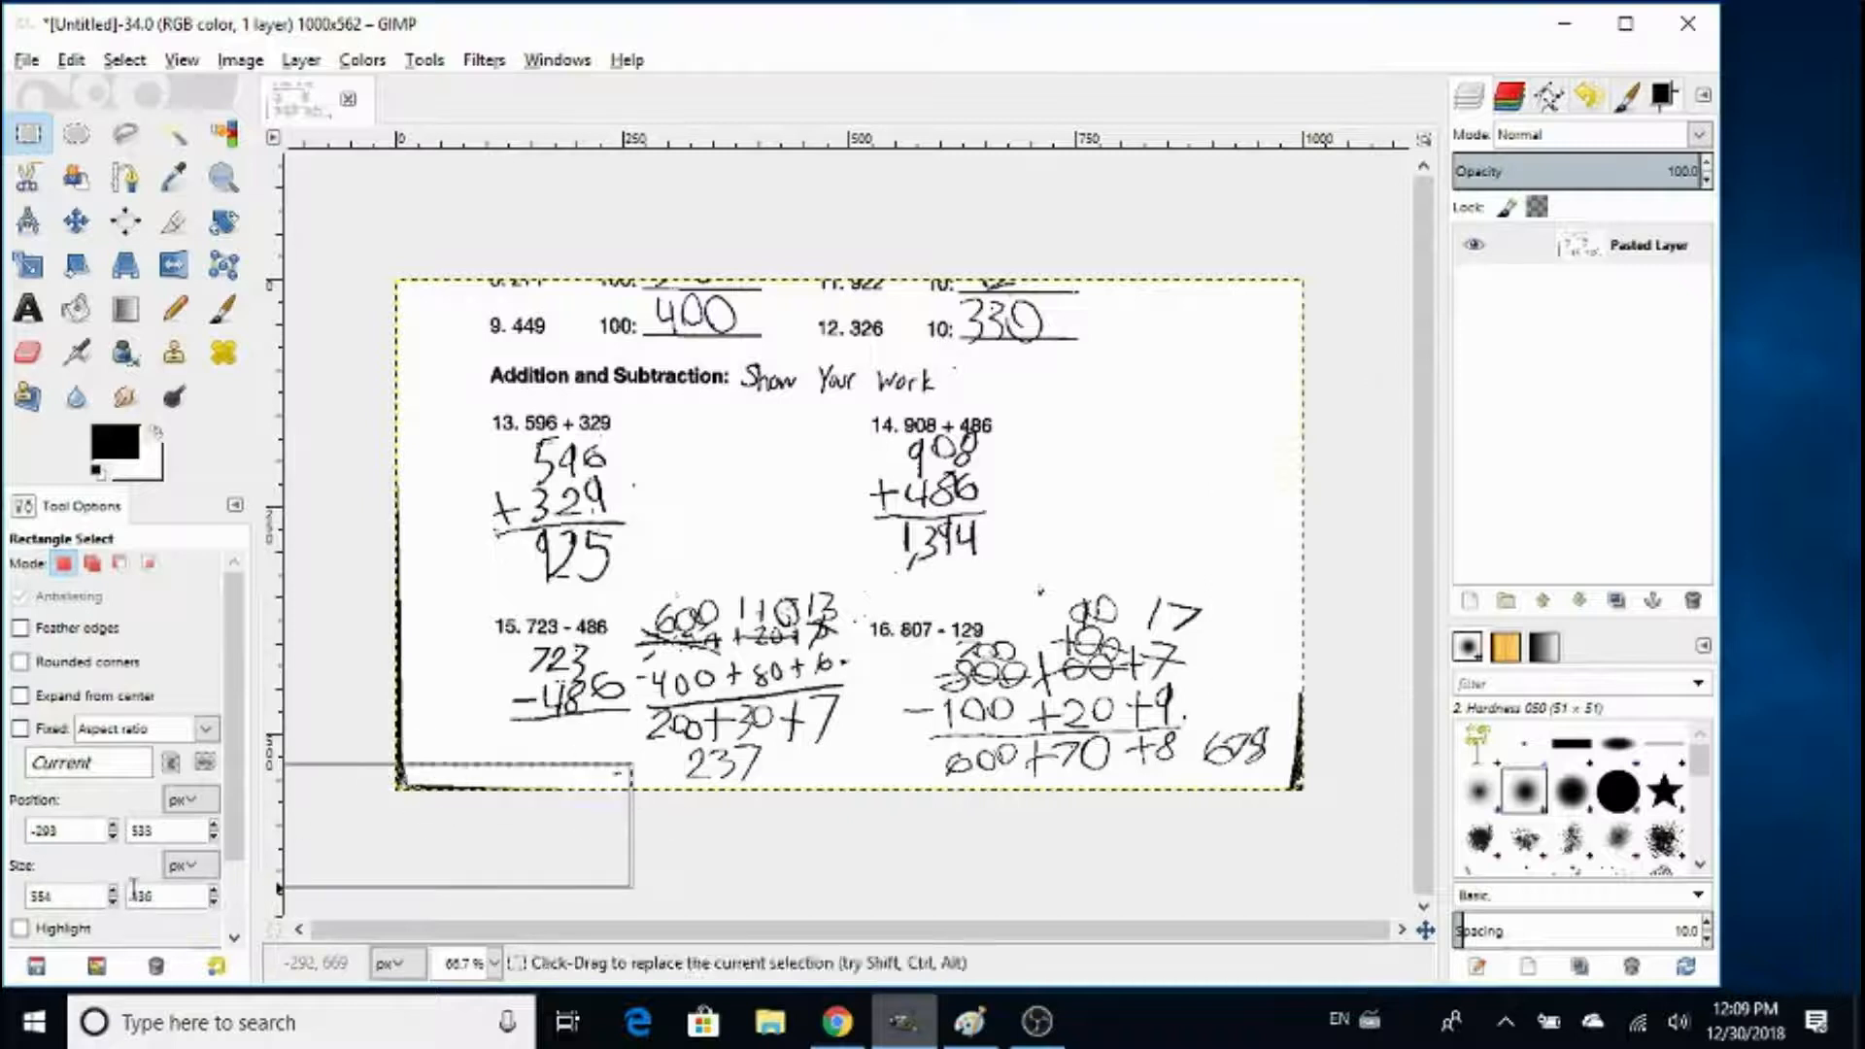
left_click_drag(445, 434, 289, 866)
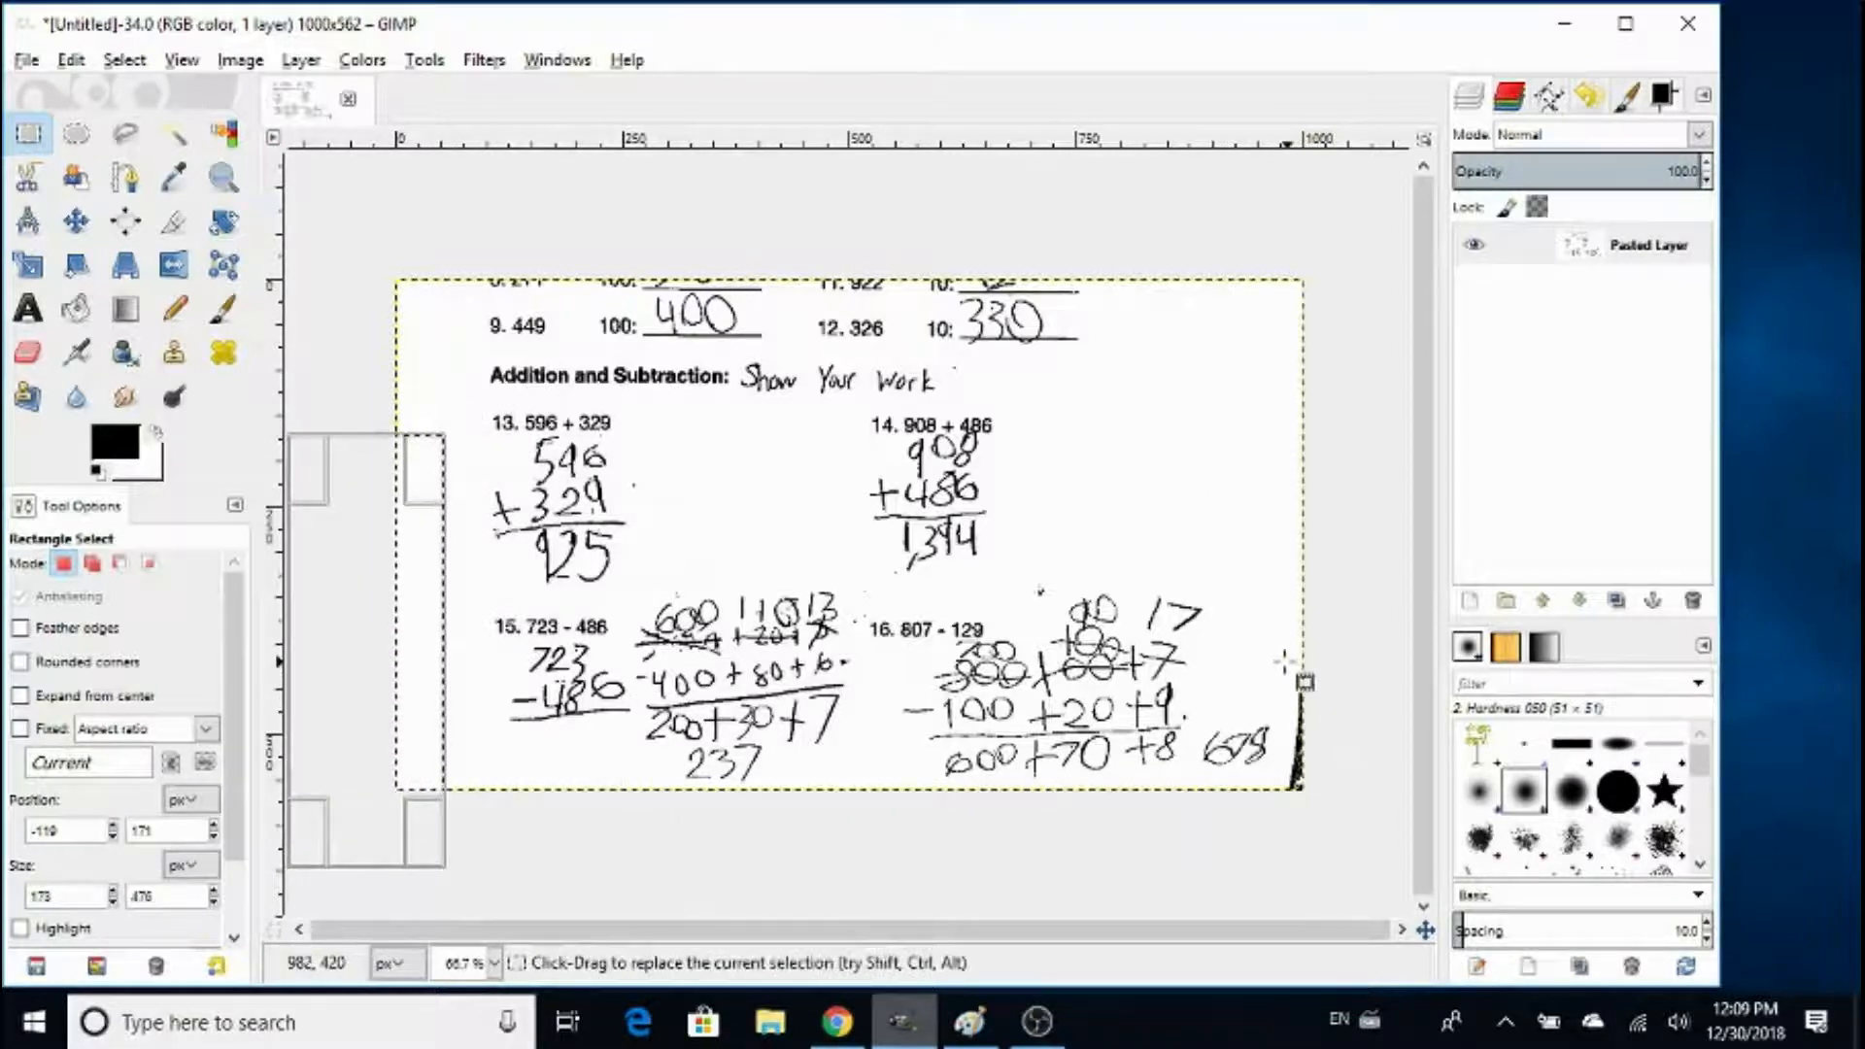
- Clear the dark shadow at the worksheet's lower-right edge to white, using a rectangular selection about 100 × 210 px
left_click_drag(1284, 662, 1374, 852)
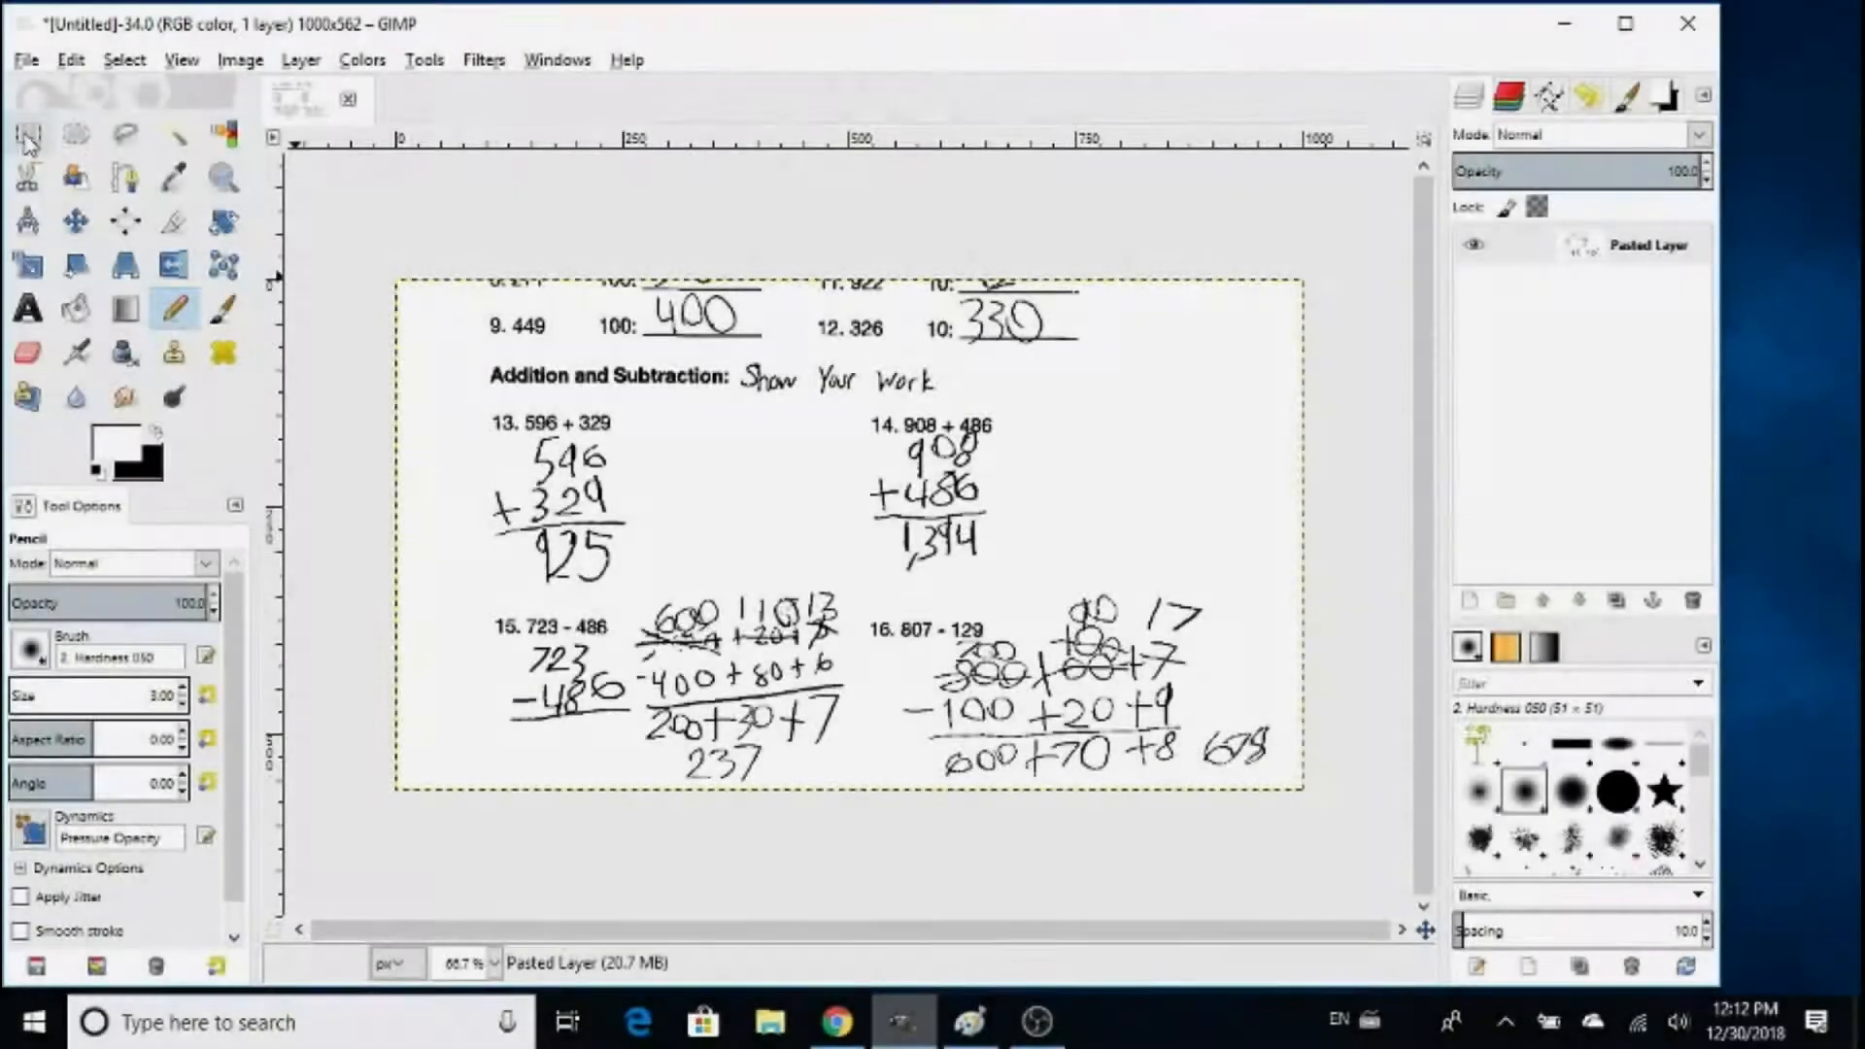
- Apply a Gaussian Blur with a 0.5 px horizontal and vertical radius to the whole worksheet layer
left_click(26, 139)
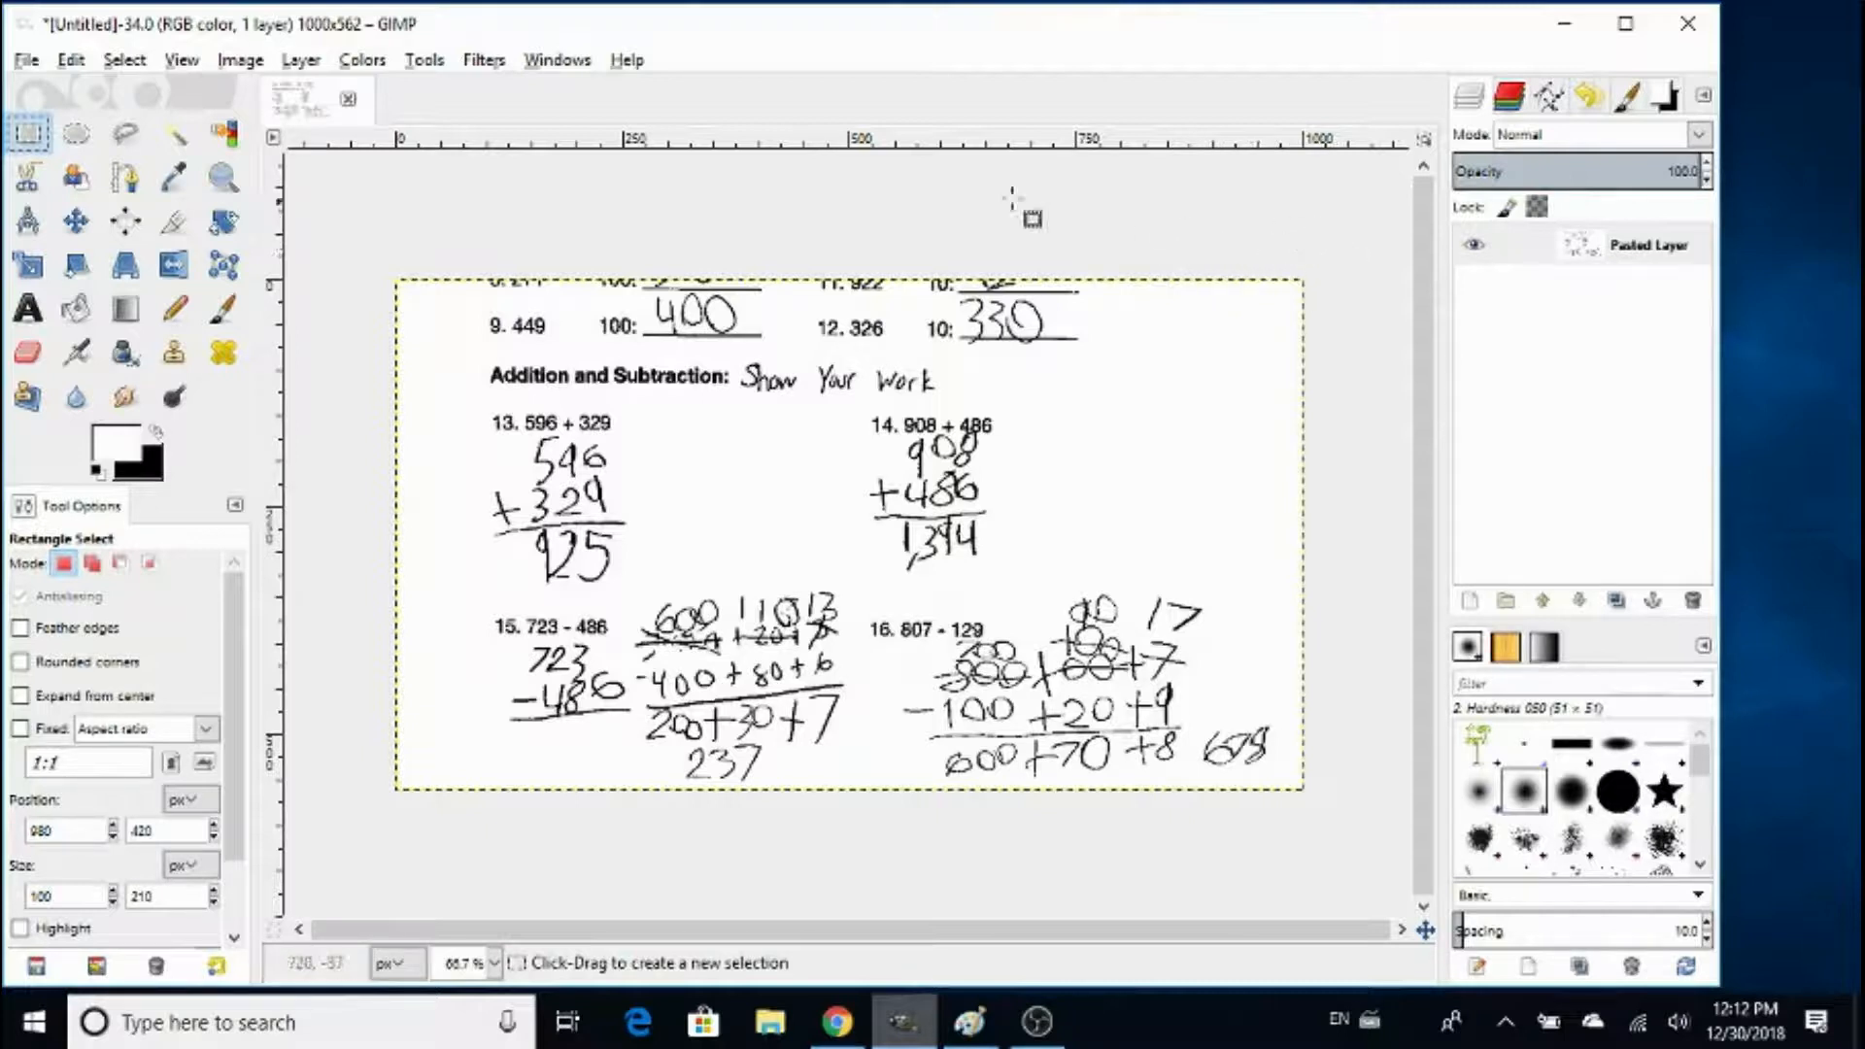
left_click(483, 61)
mouse_move(533, 218)
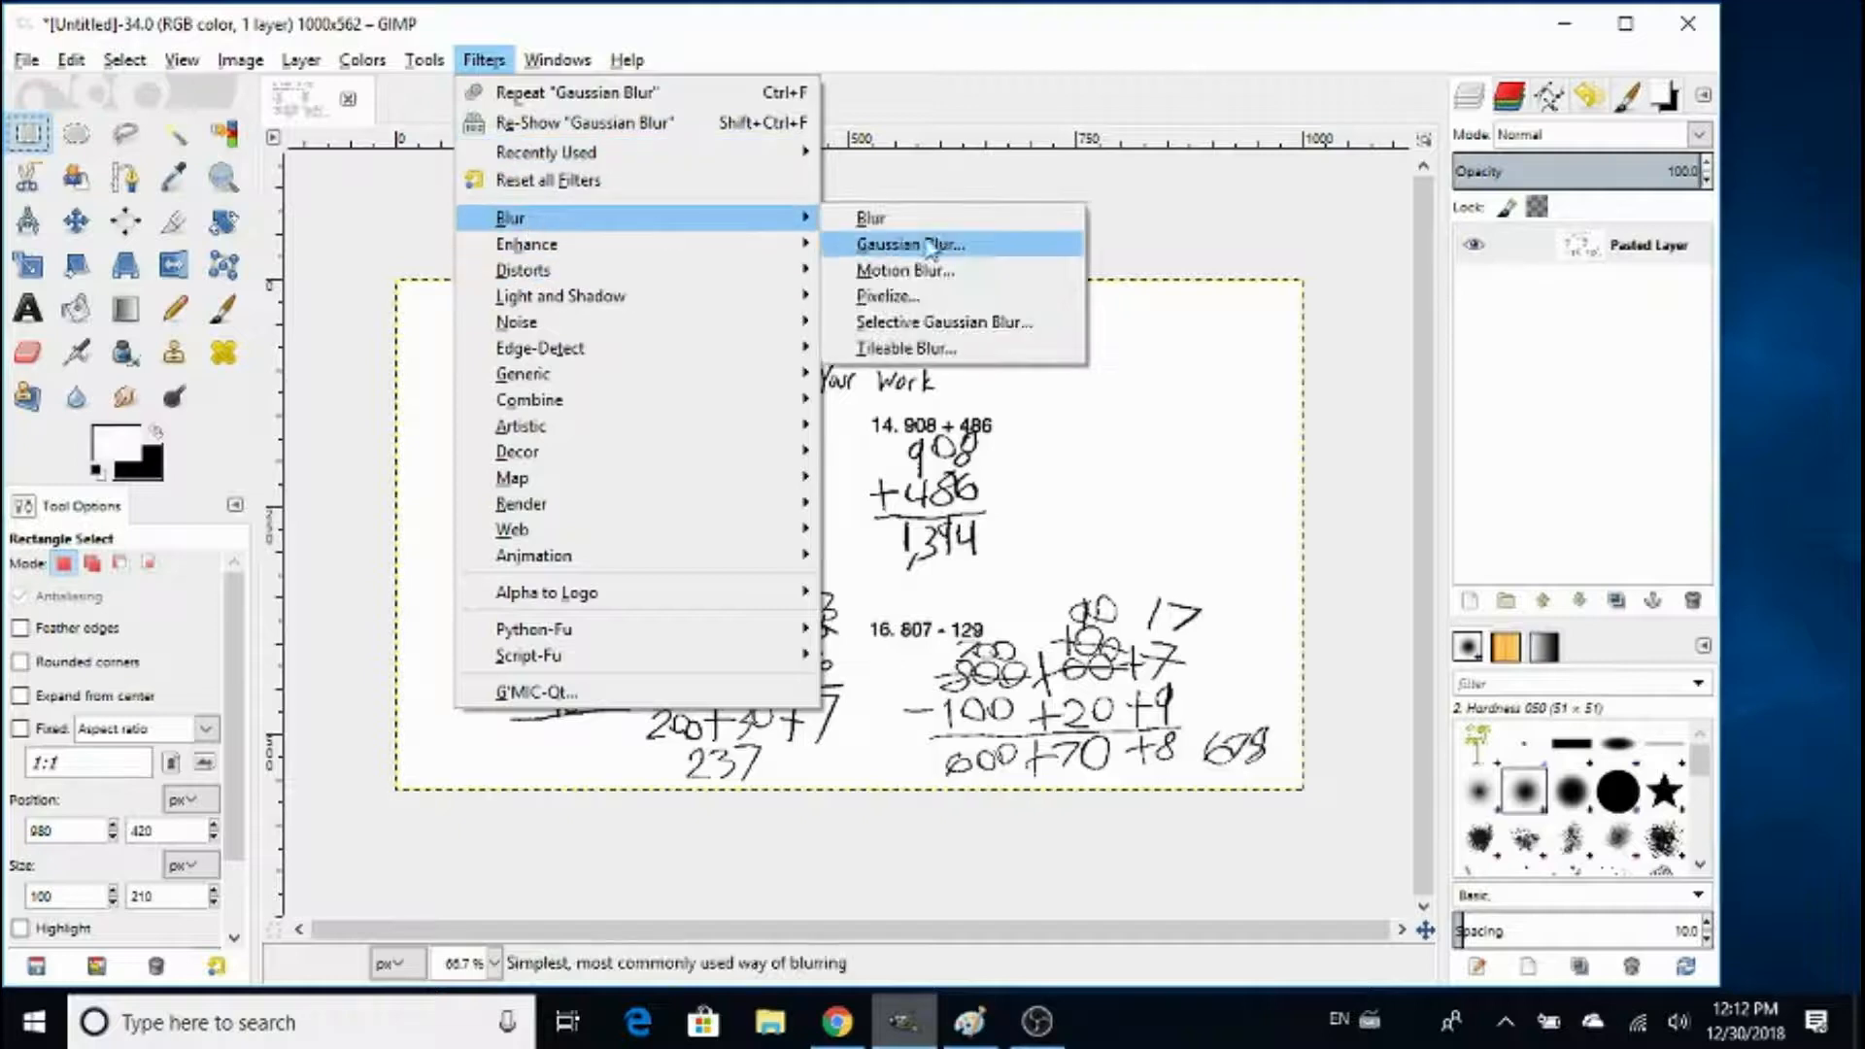
left_click(932, 245)
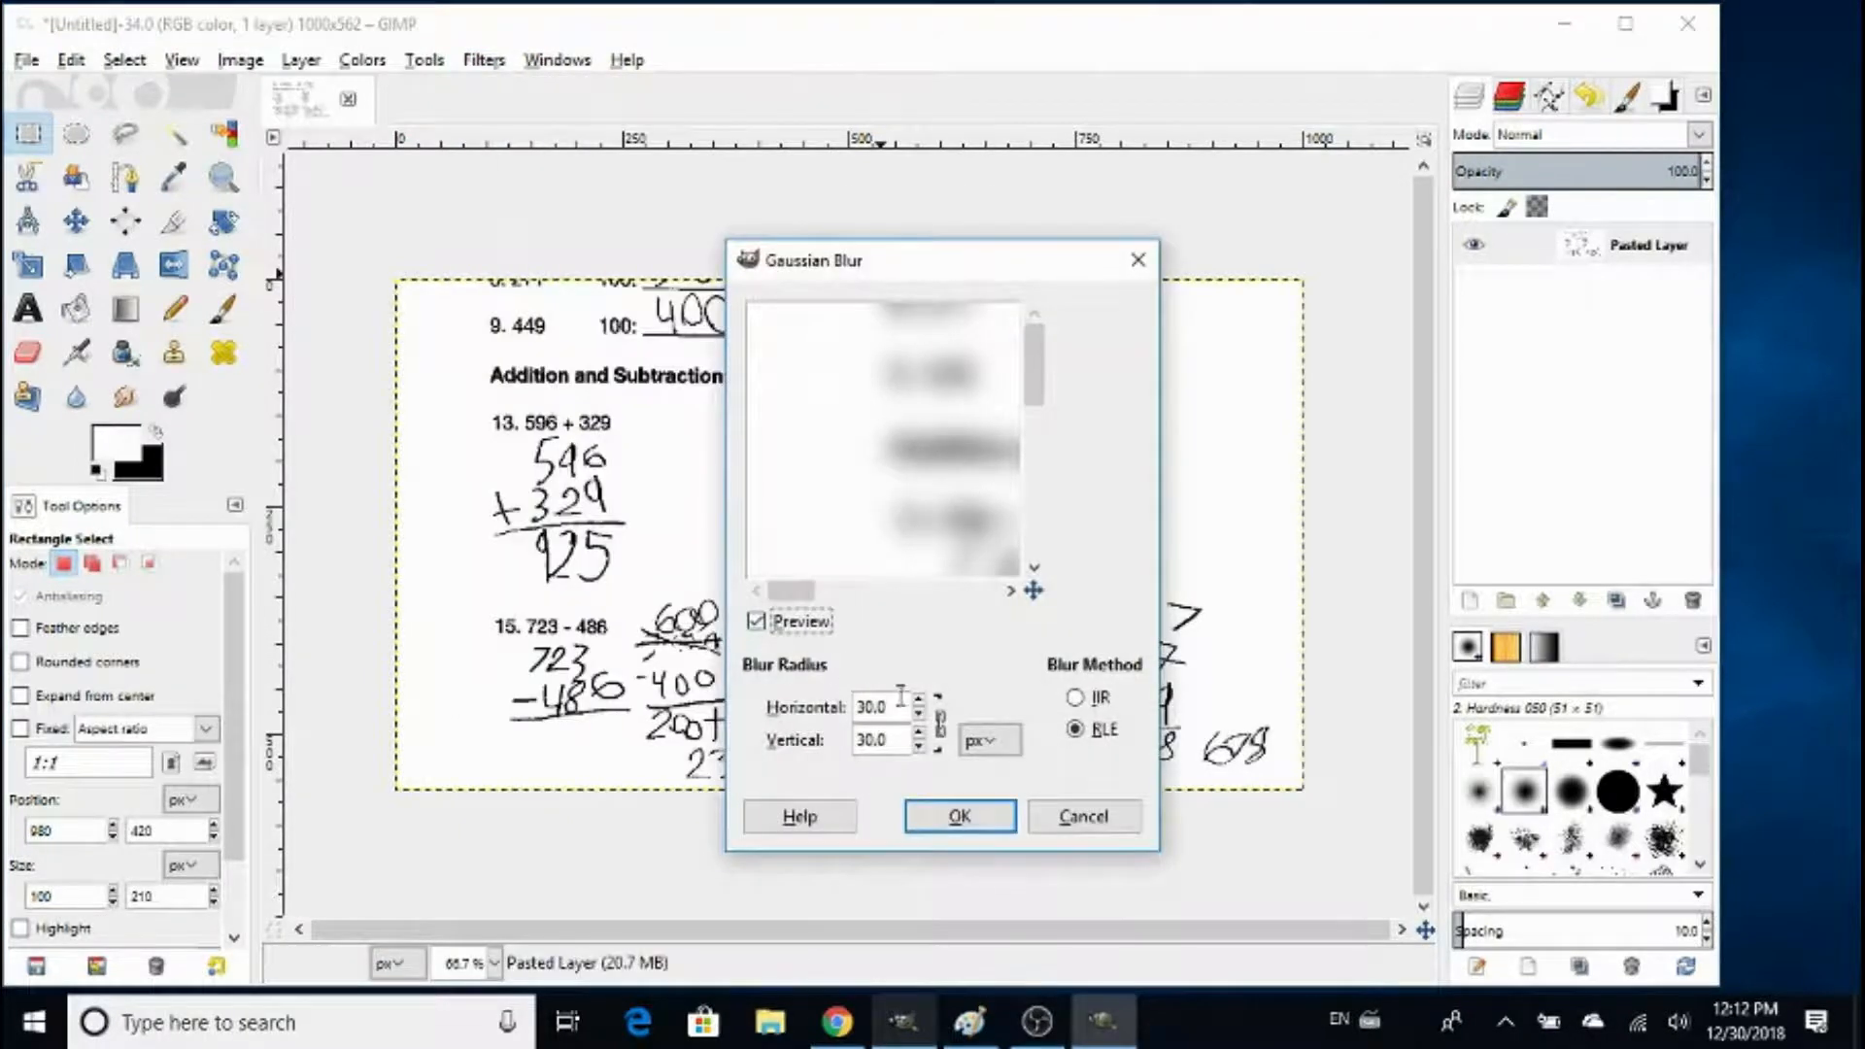
left_click_drag(901, 695, 726, 691)
type("0.")
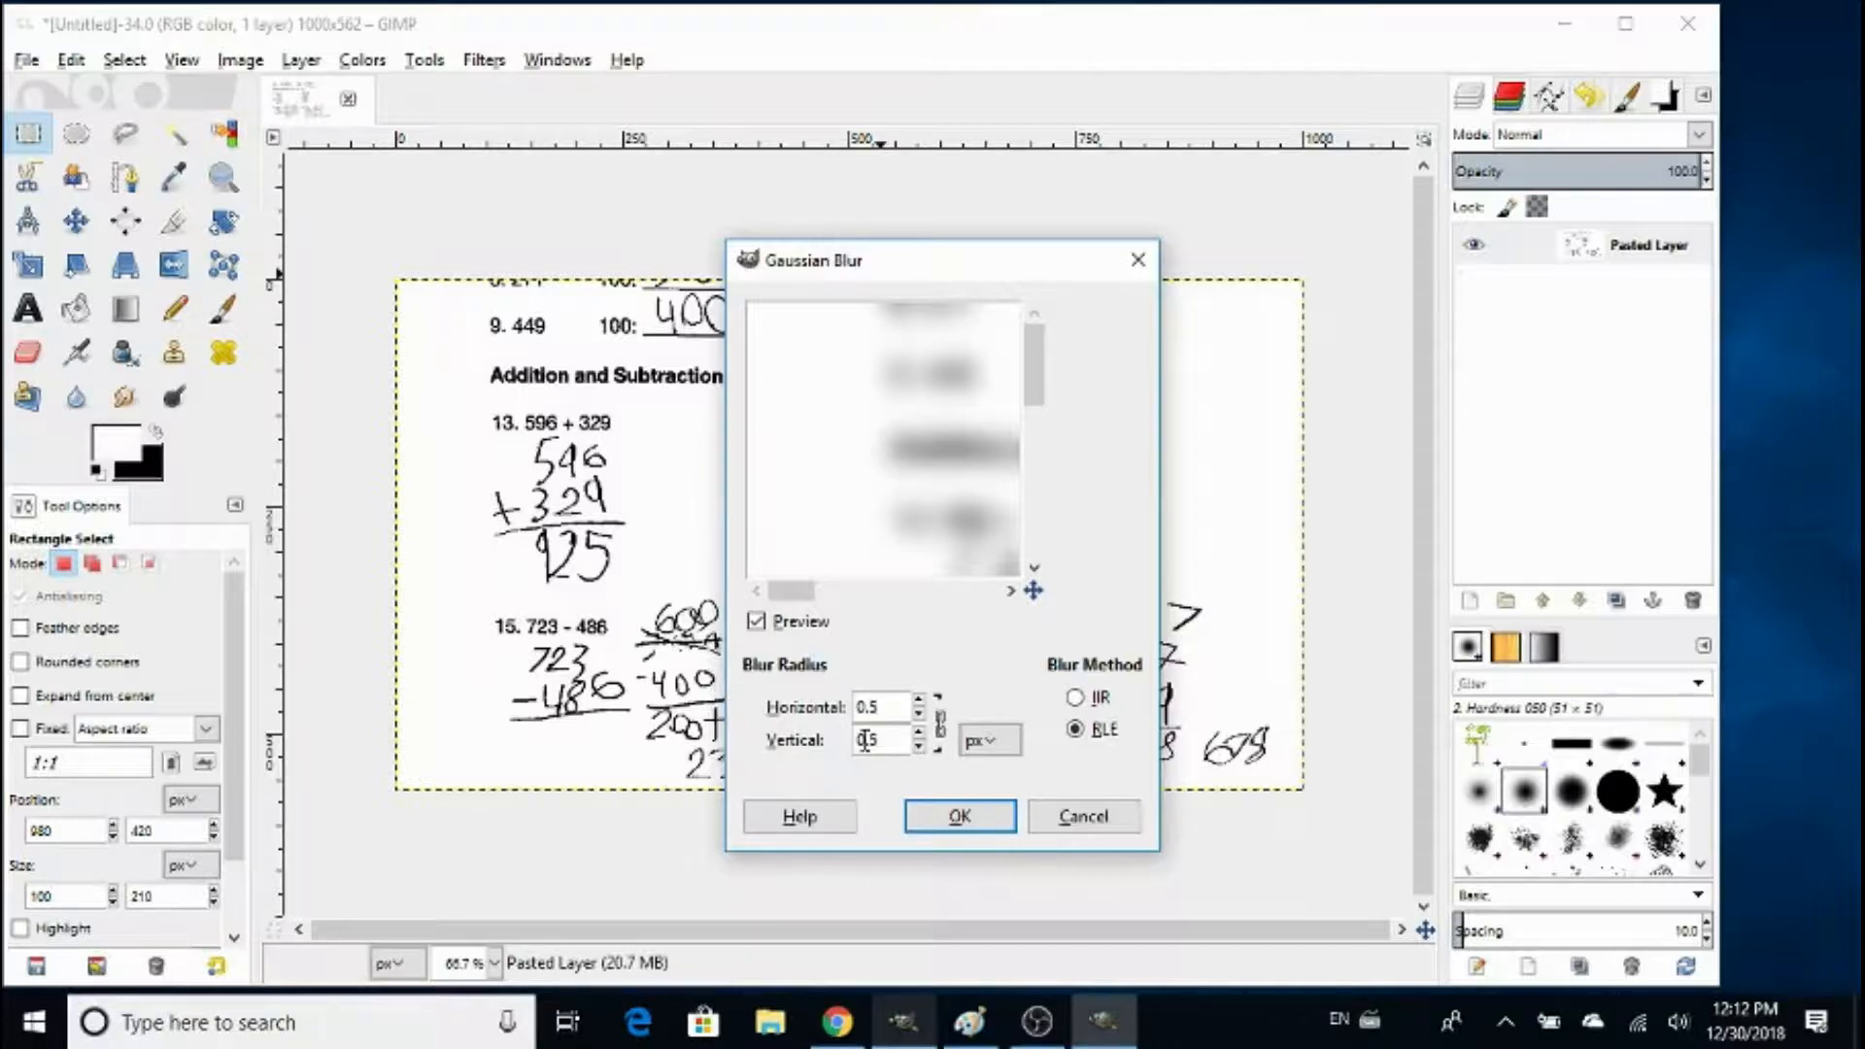
left_click(959, 815)
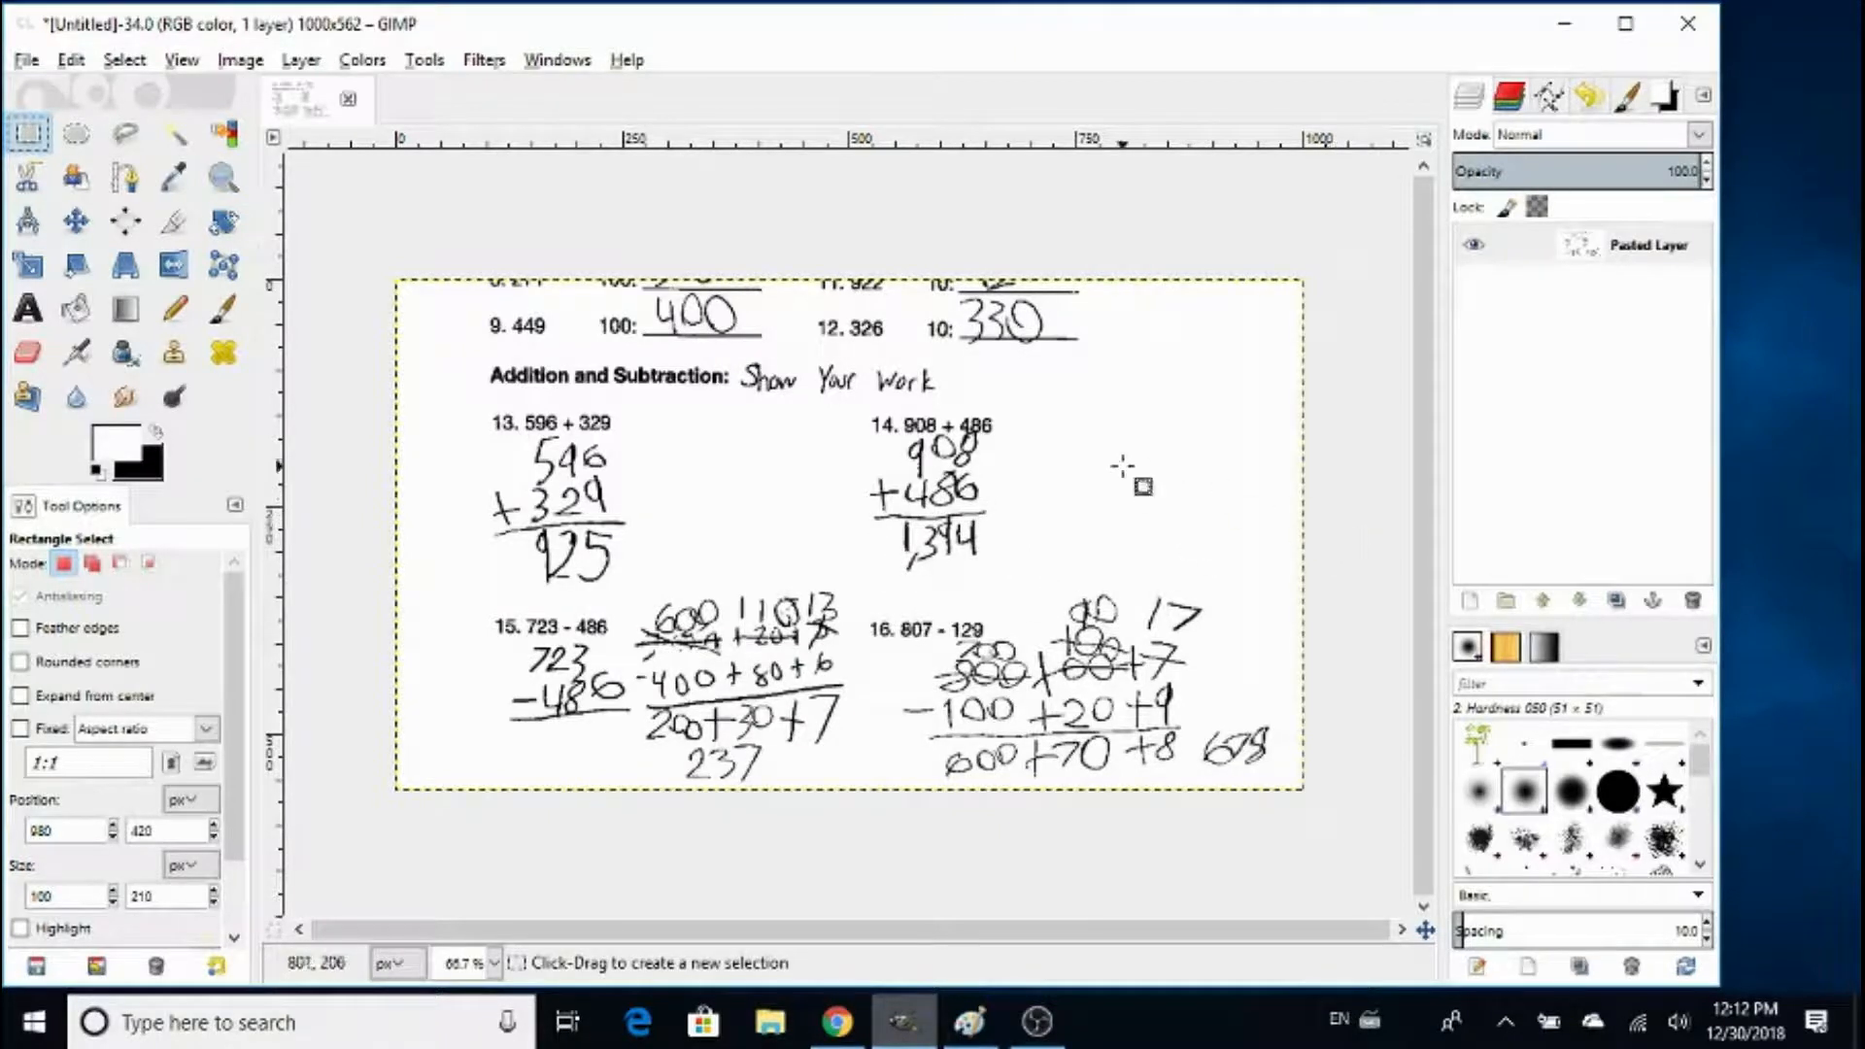
- Paste the original photo as a new layer above the cleaned worksheet, toggle its visibility to compare the two, and leave it hidden
left_click(72, 60)
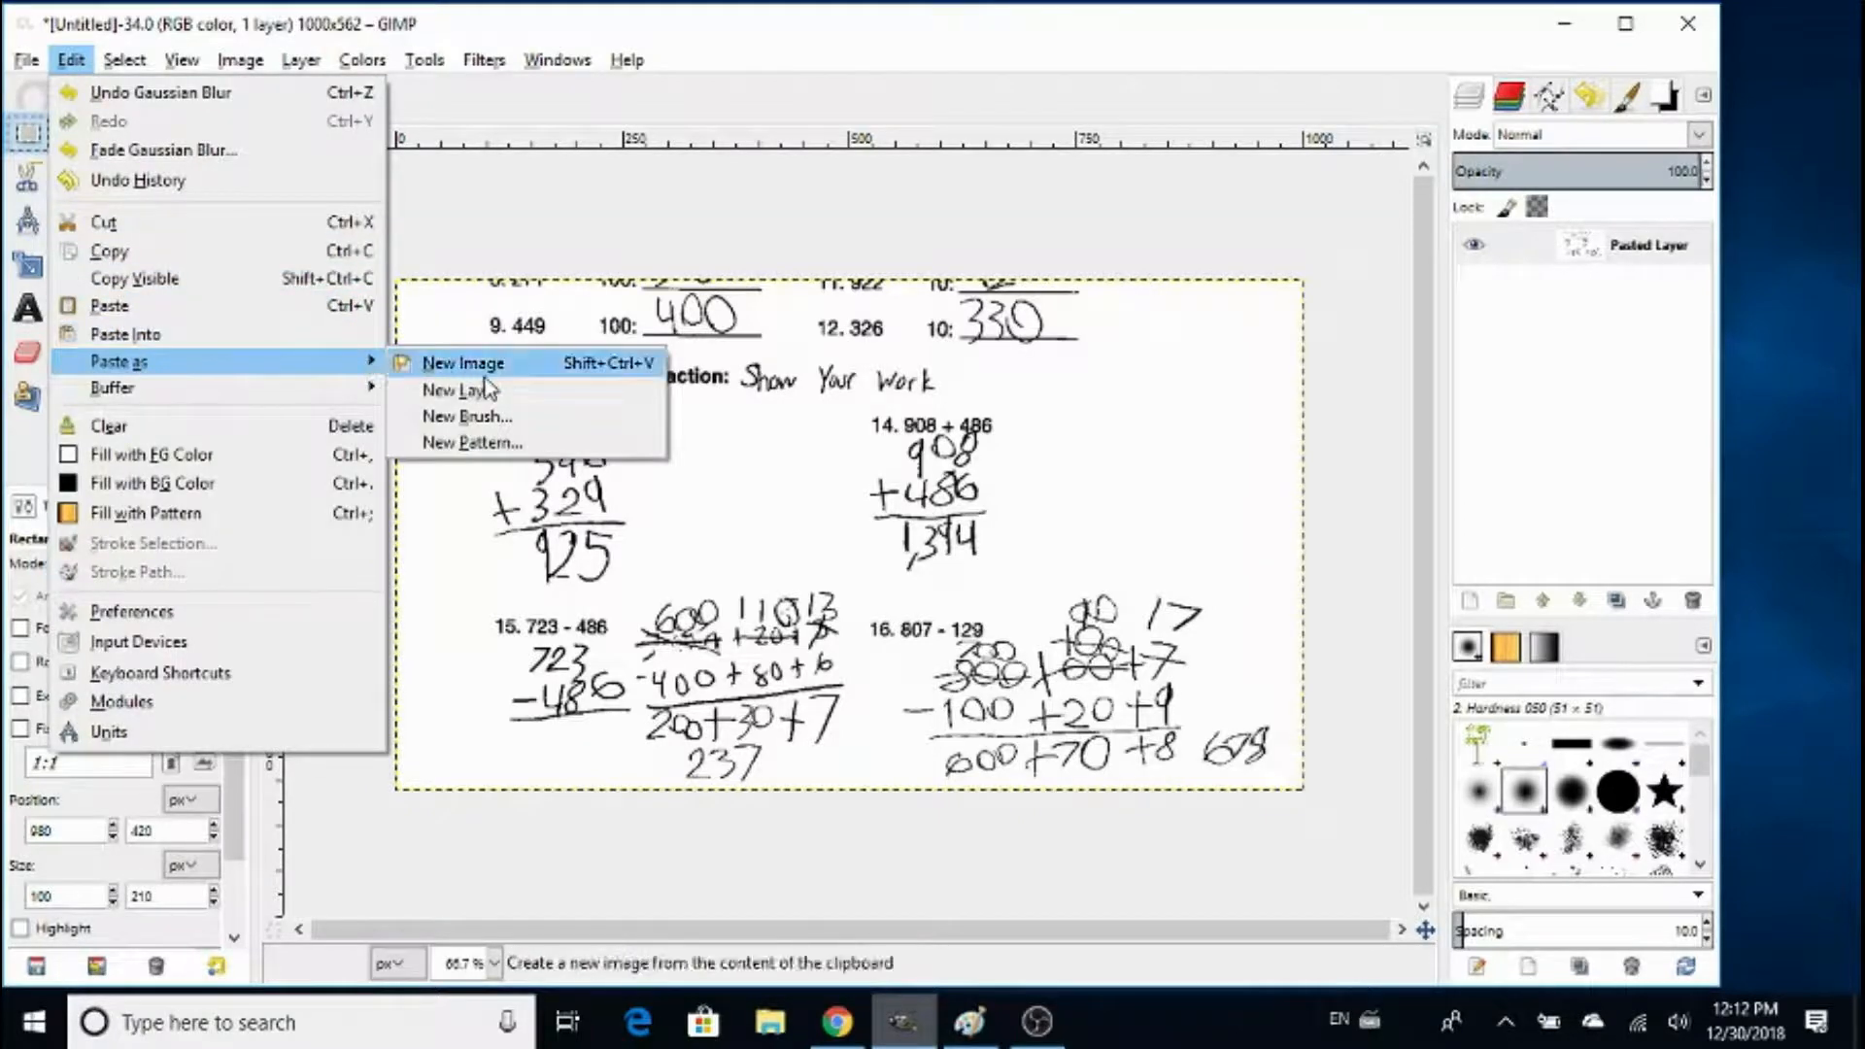
left_click(485, 397)
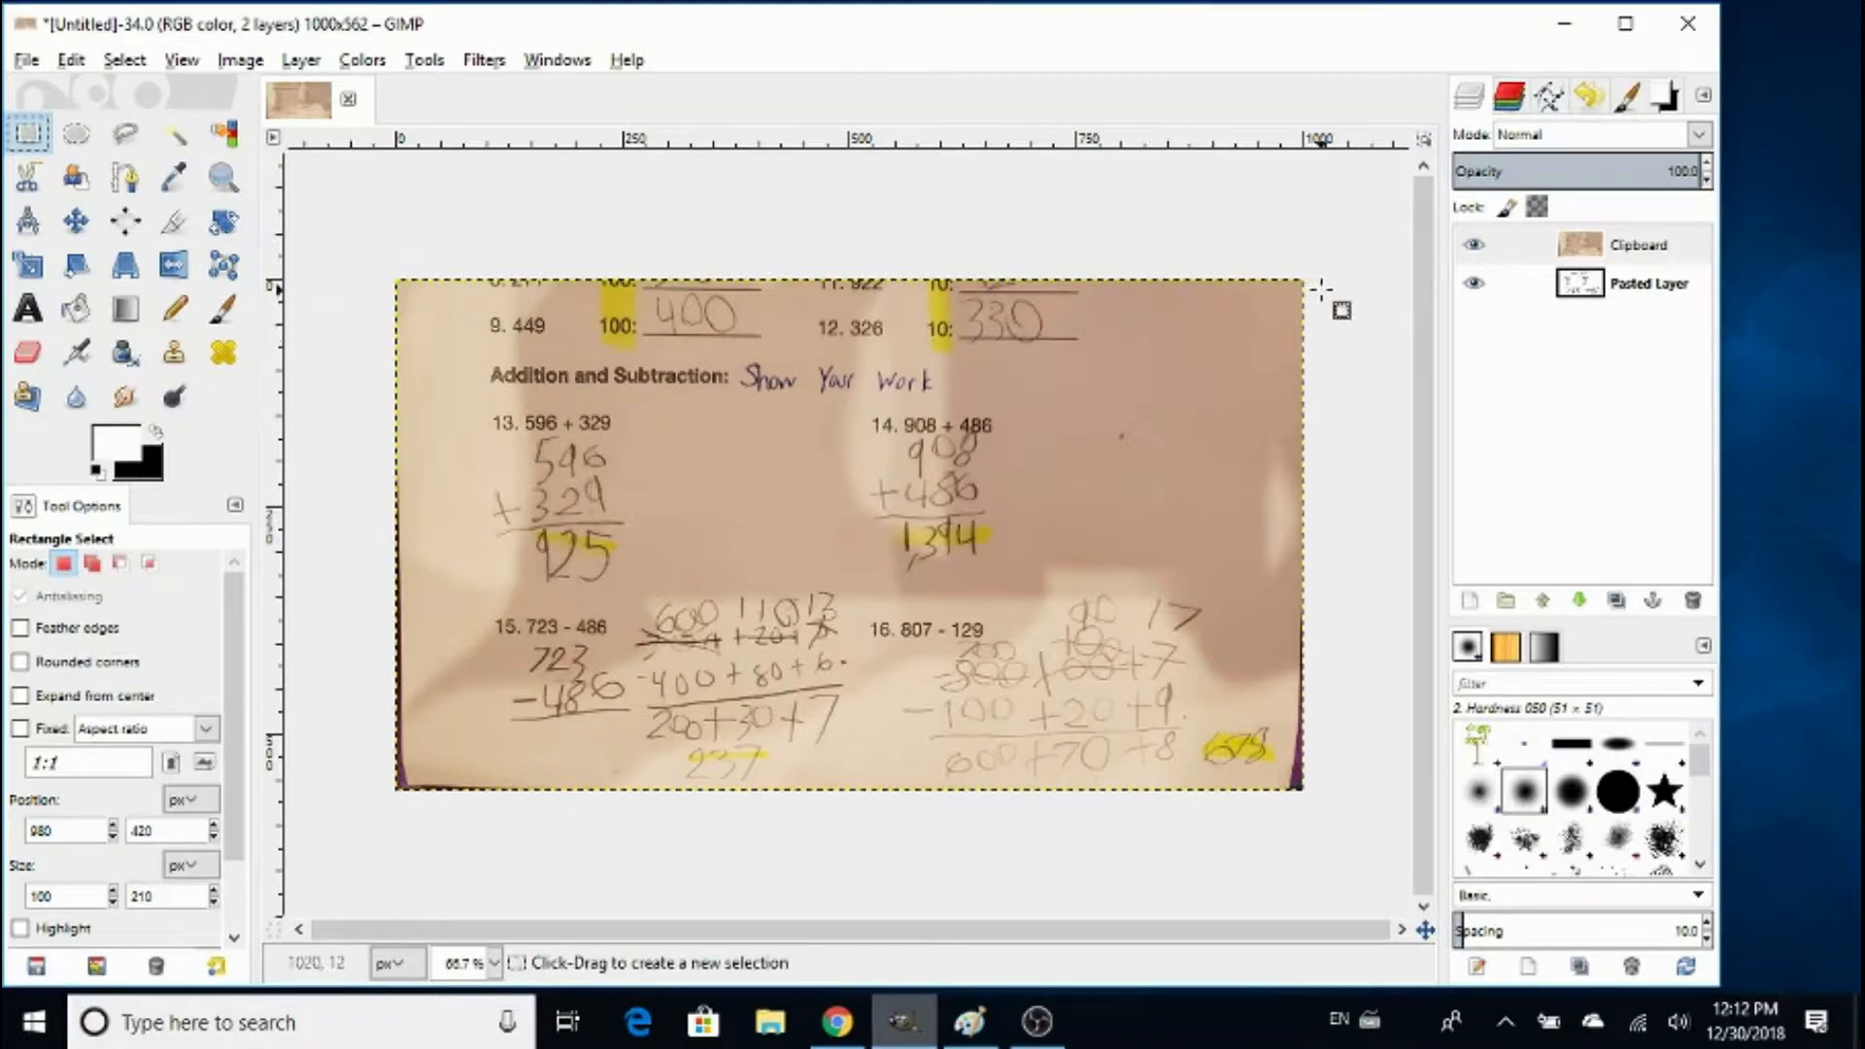
left_click(1475, 246)
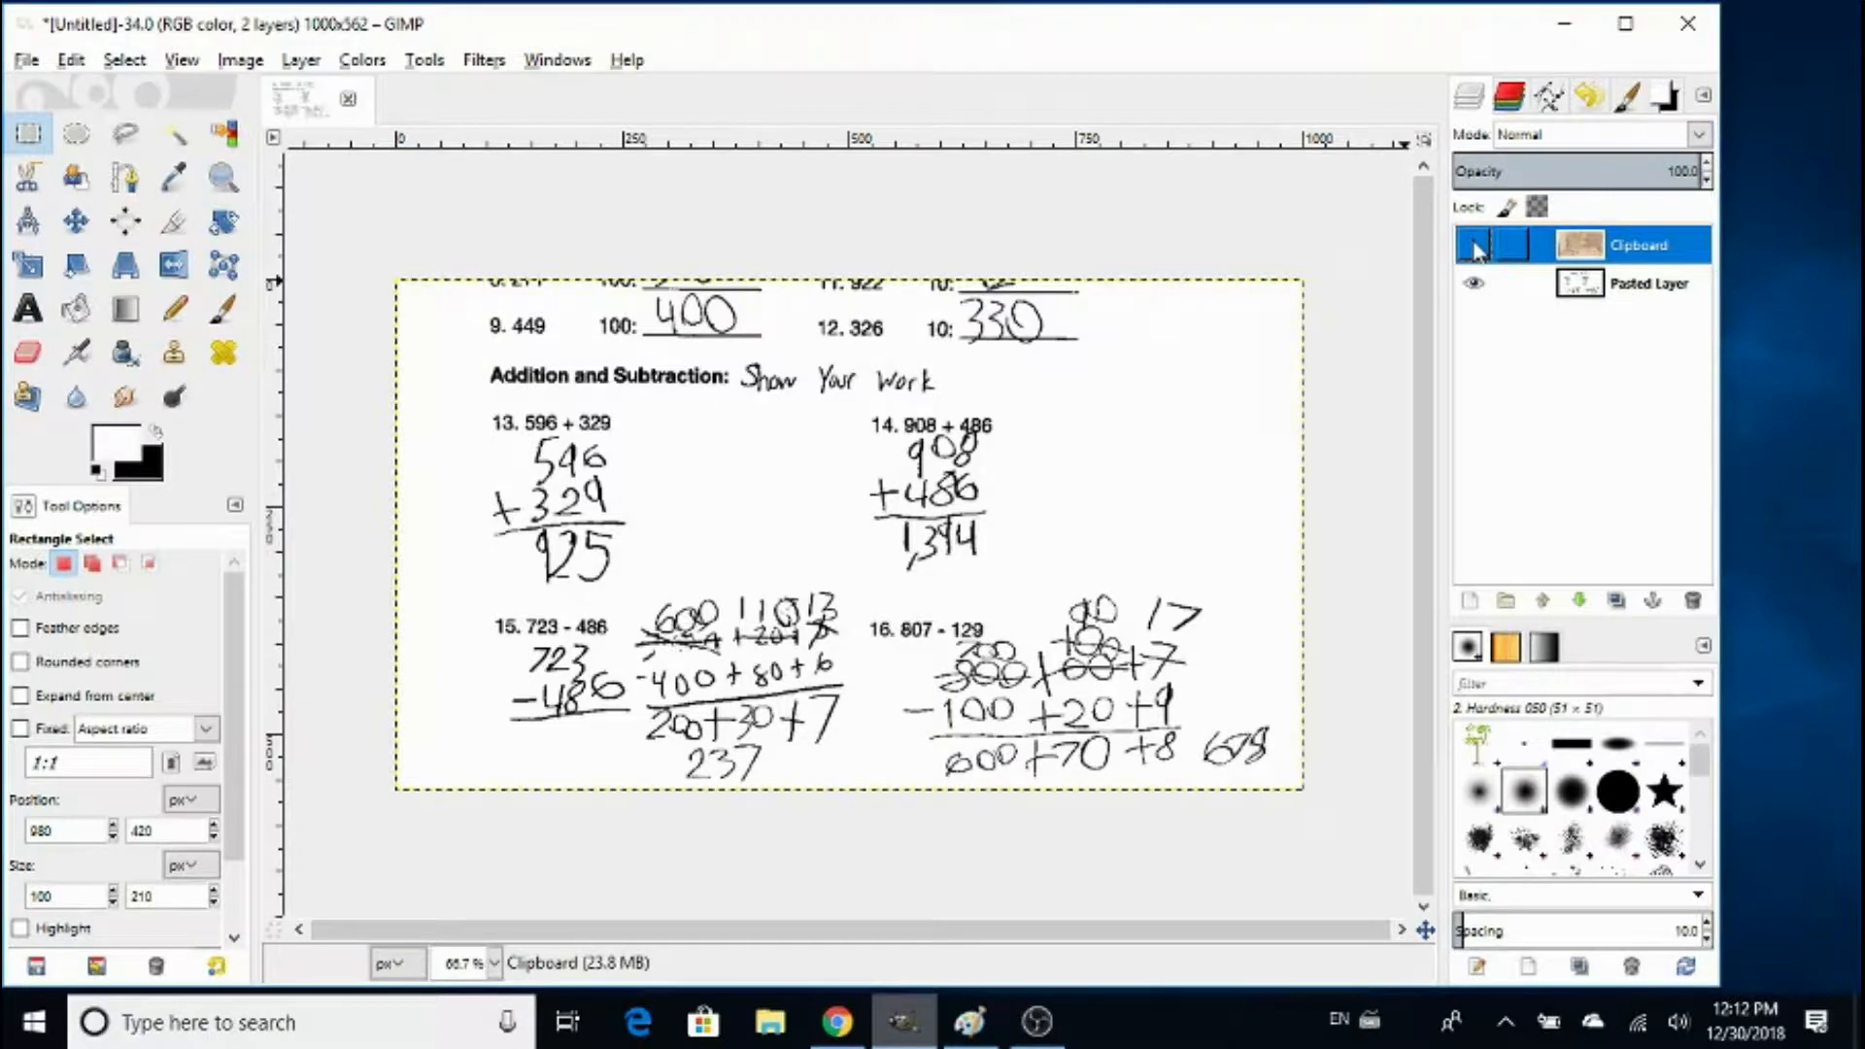
left_click(1474, 245)
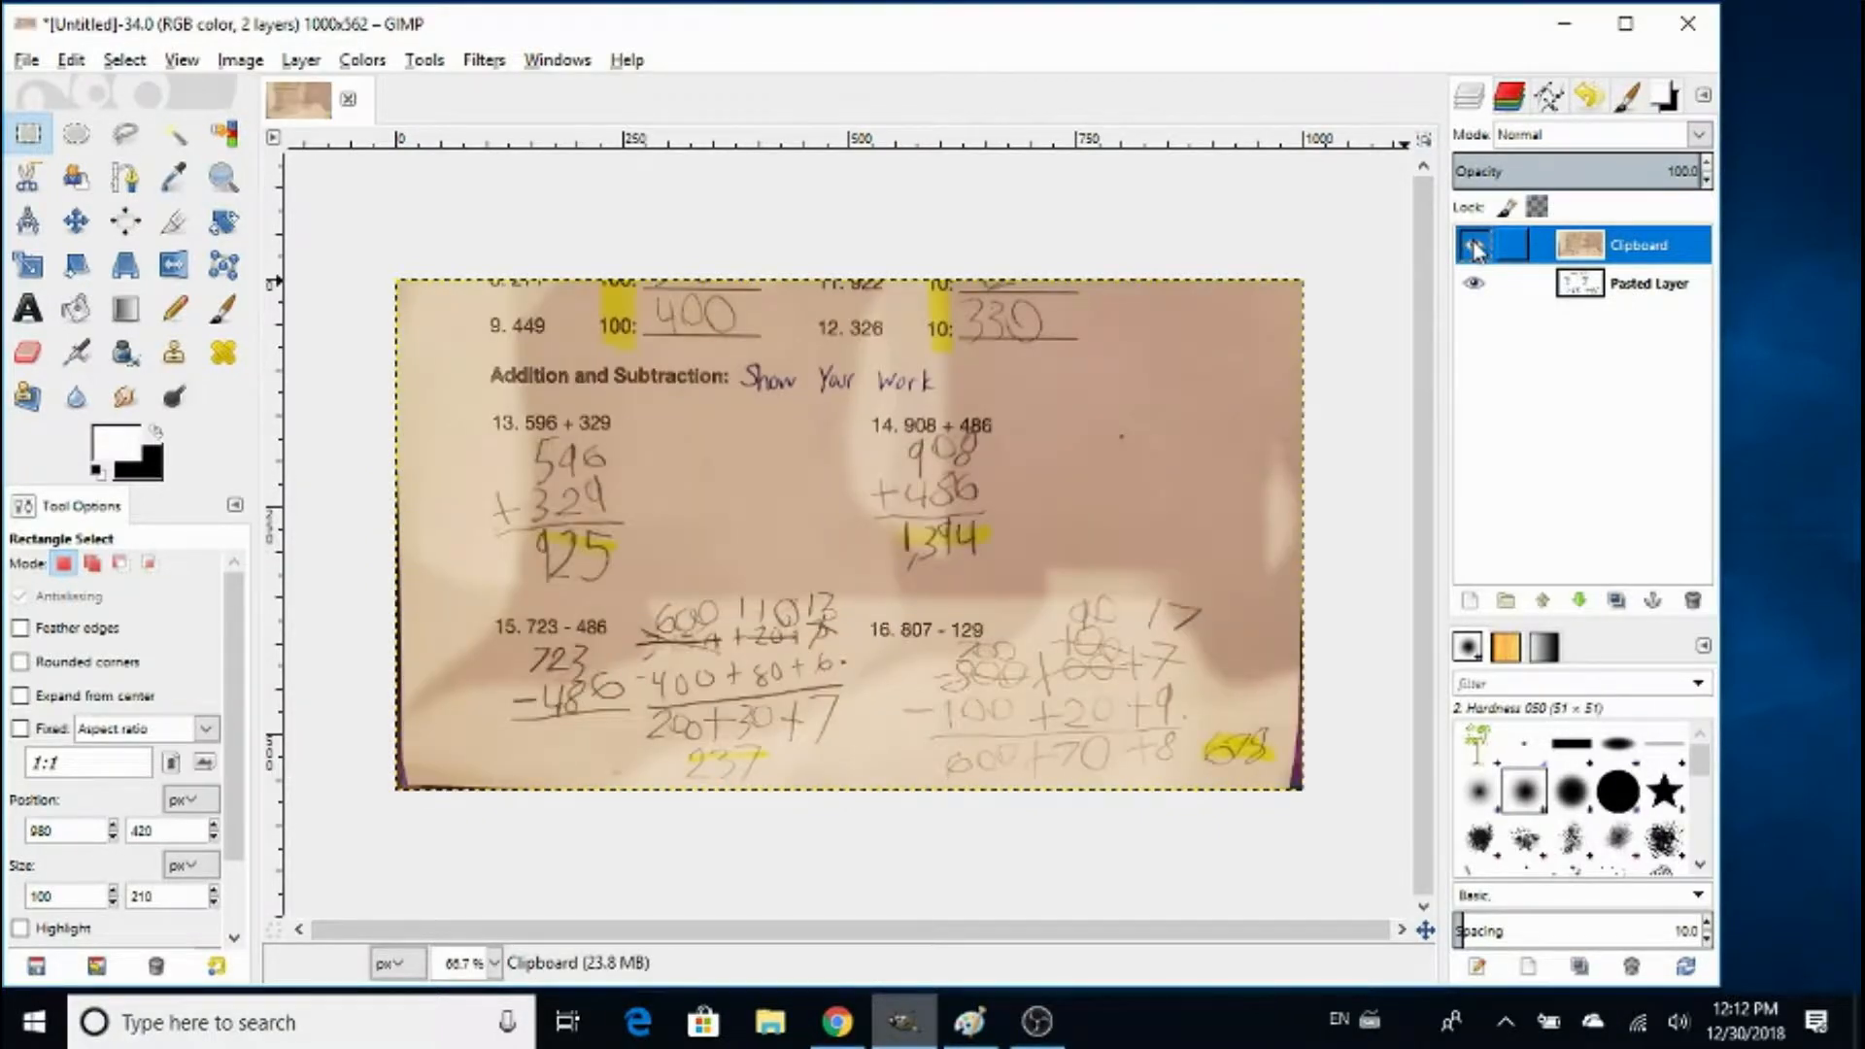
left_click(1474, 246)
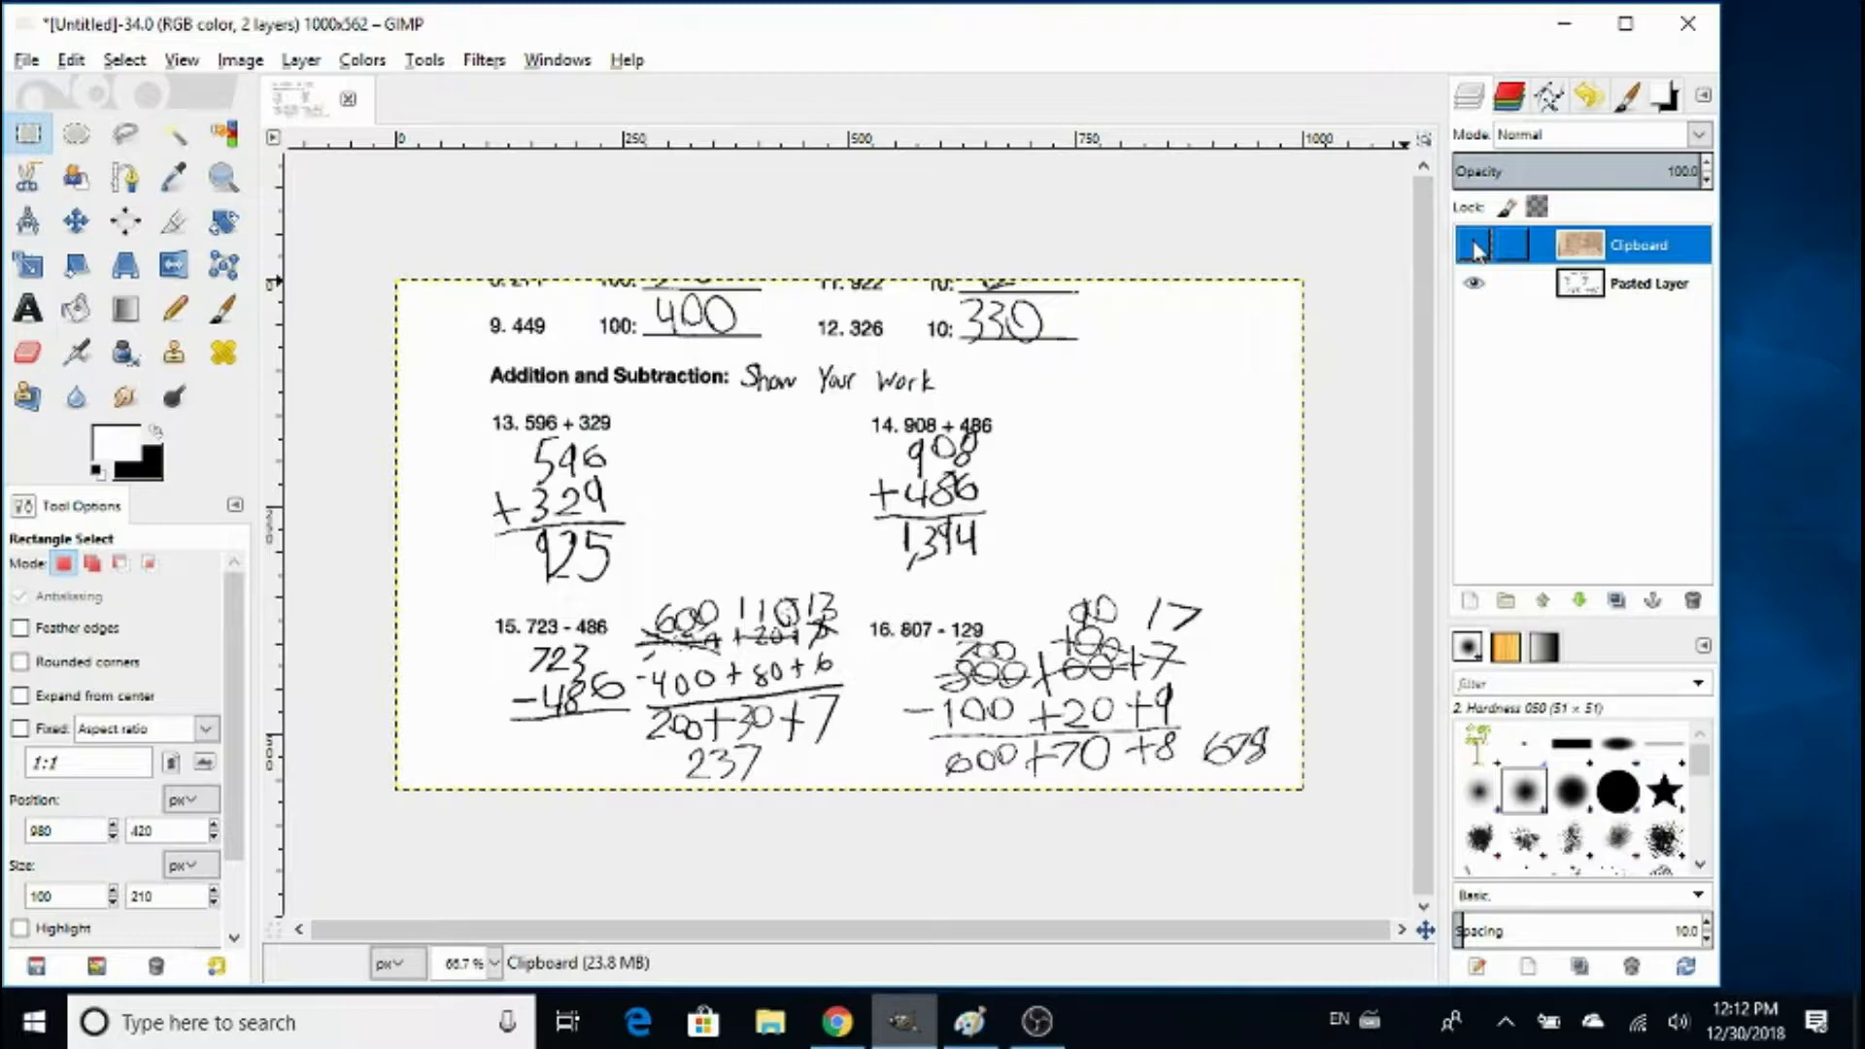
left_click(1474, 246)
left_click(1474, 245)
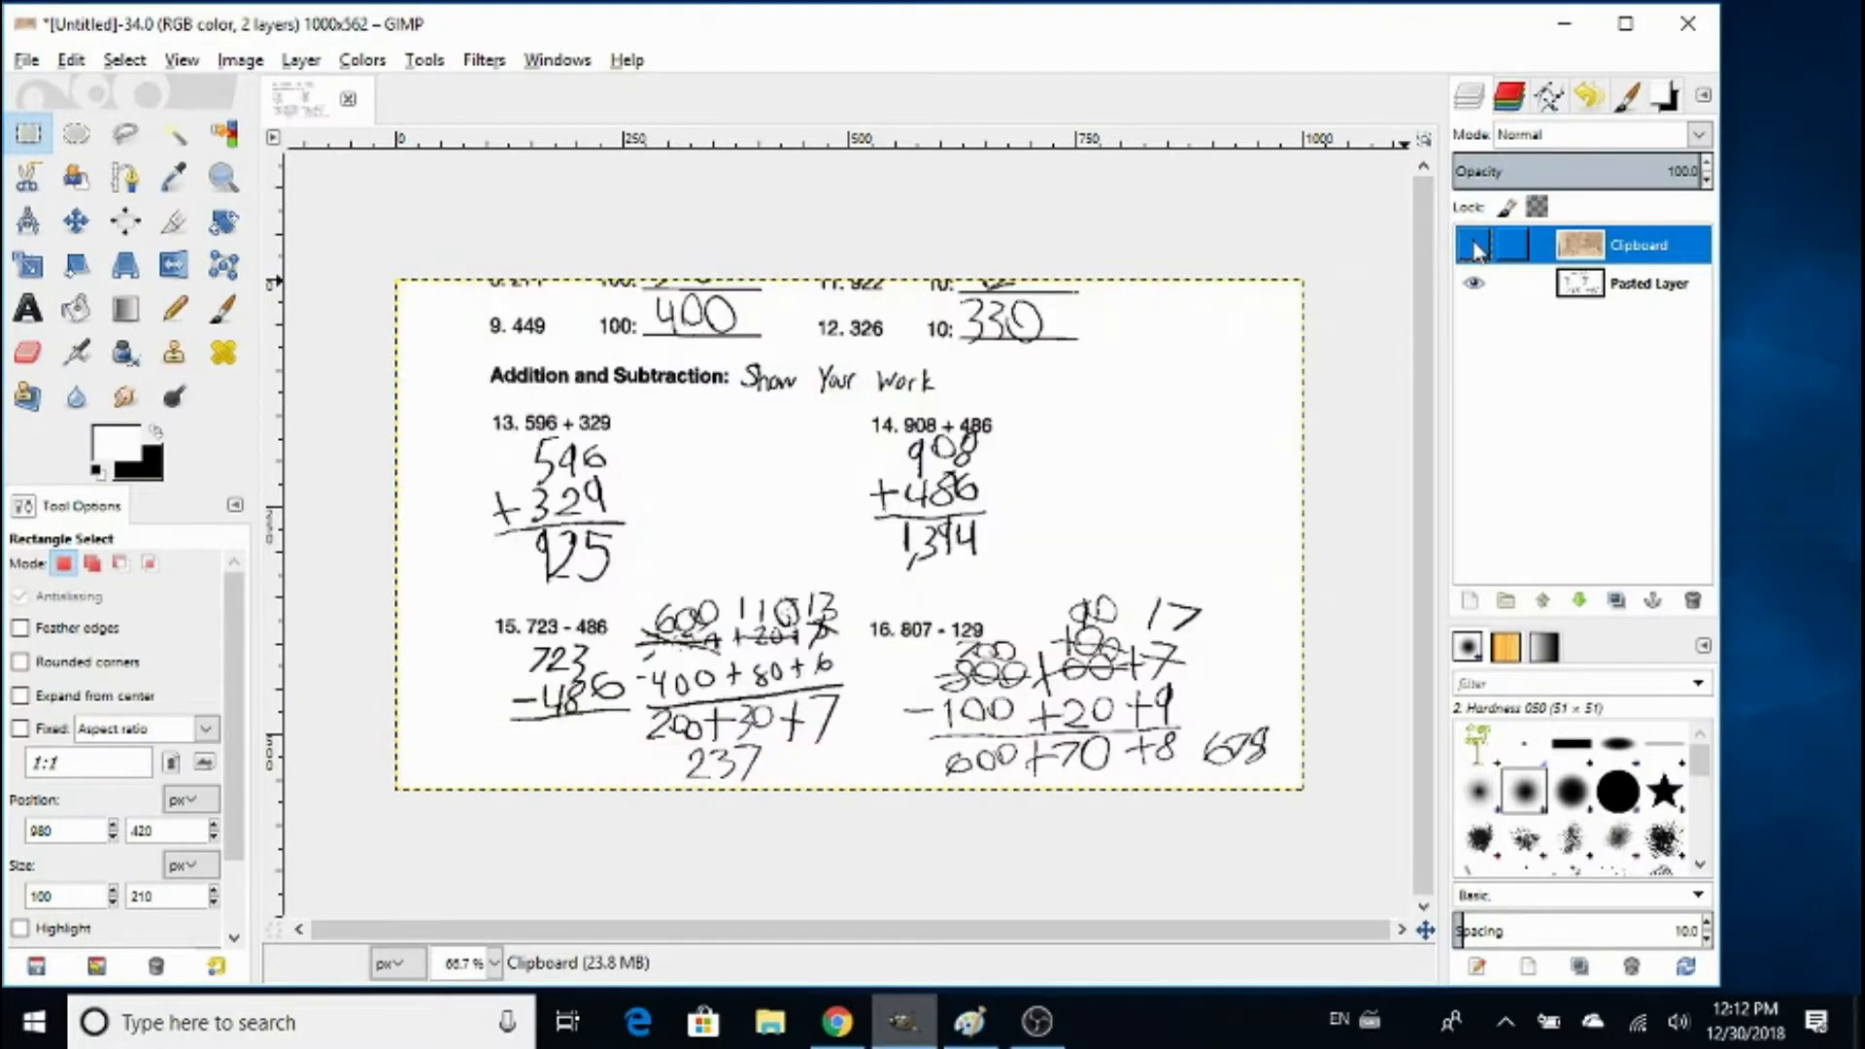